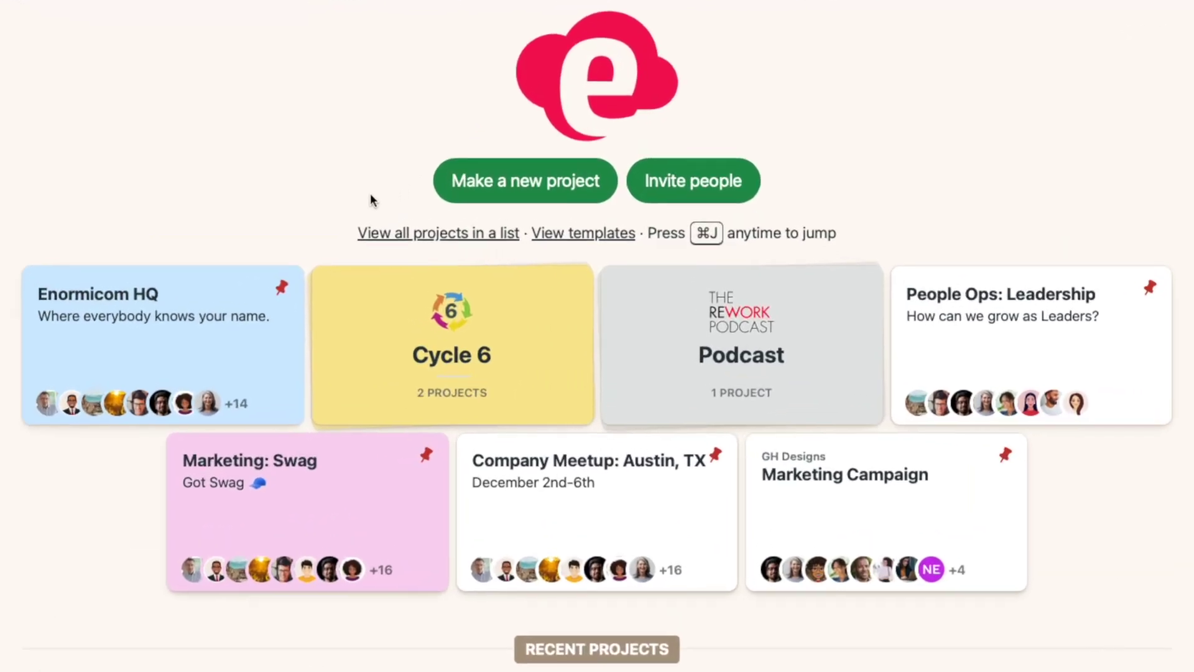
Step: Create the New Logo Design project with Card Table switched on and Schedule switched off
click(445, 188)
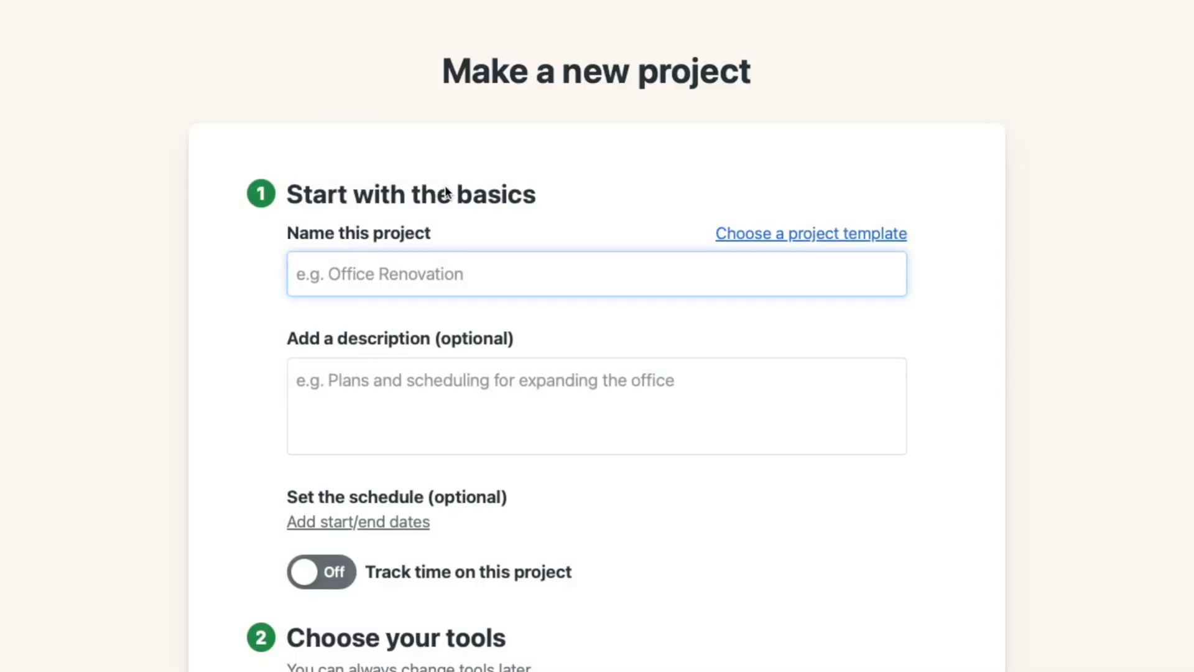
text(New Logo Design)
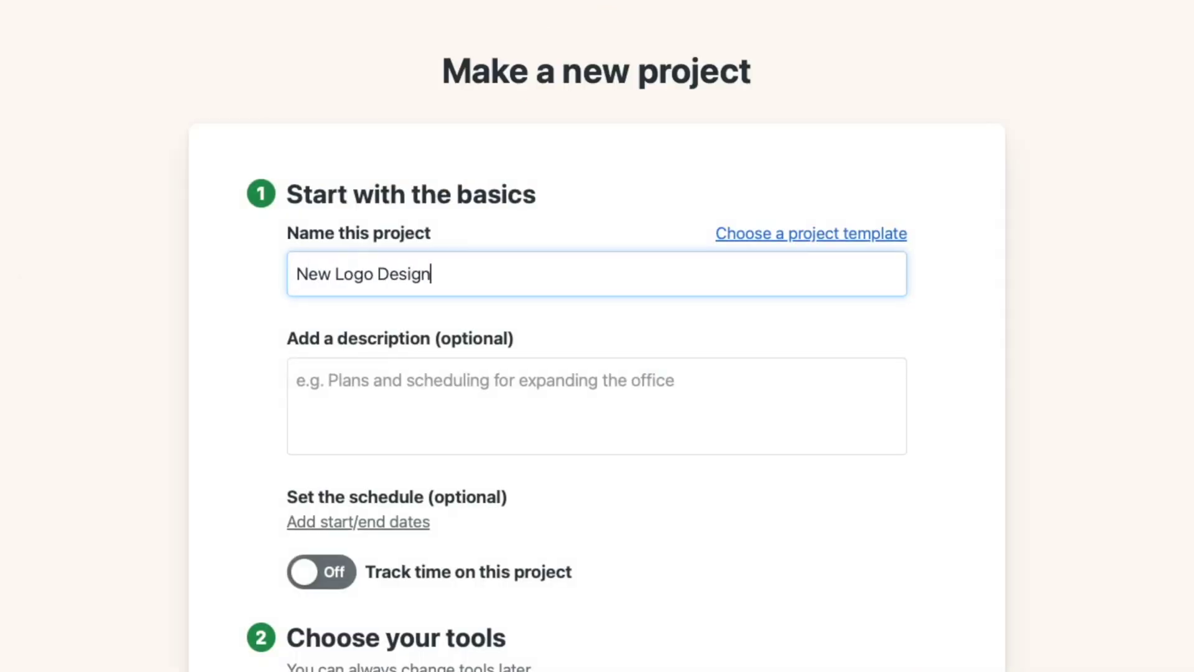
scroll(597, 373, down, 6)
click(788, 357)
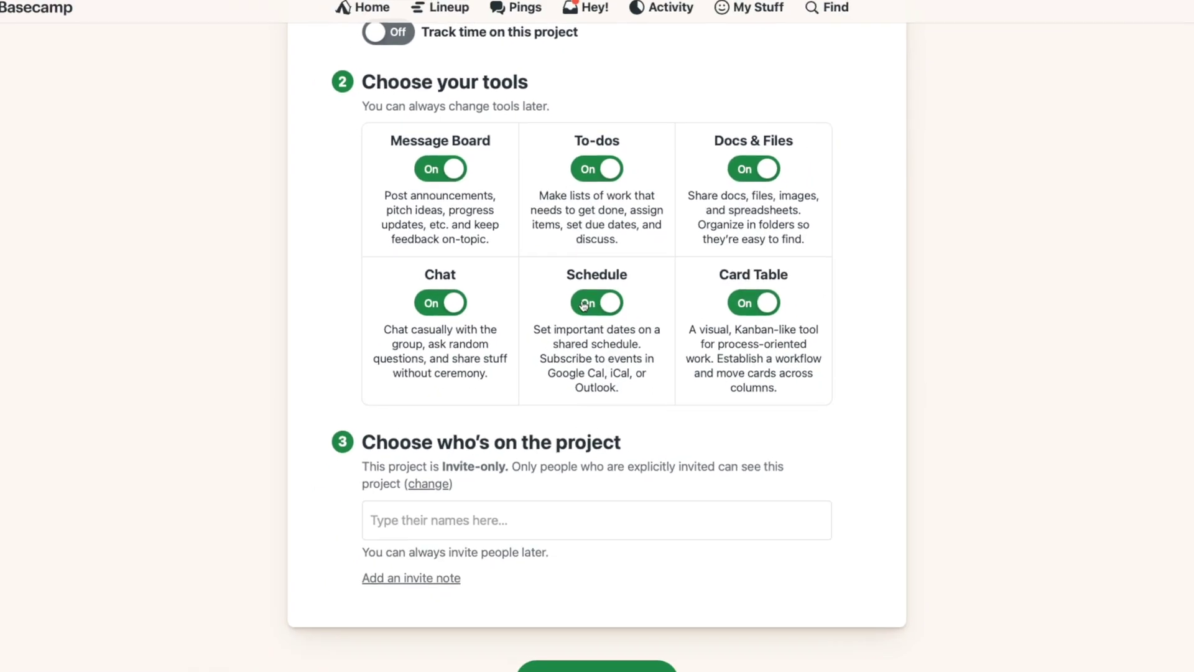
click(584, 304)
click(567, 669)
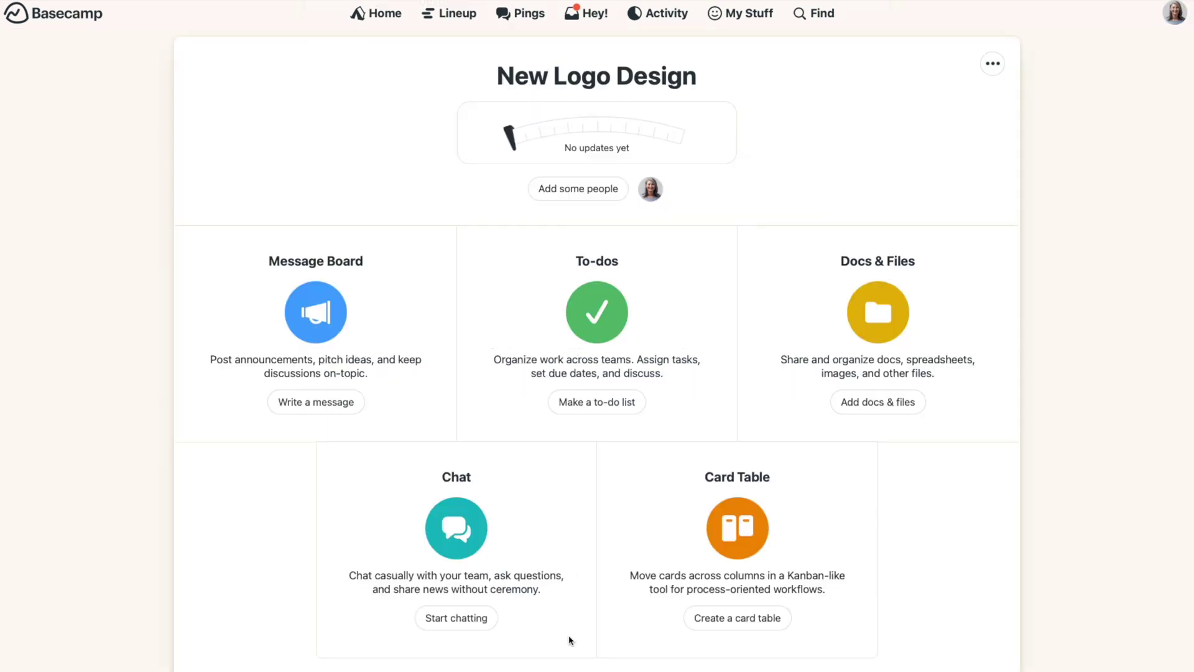
Step: Post an FYI message titled 'Welcome to Basecamp!' on the Message Board, then return to the project home
click(421, 400)
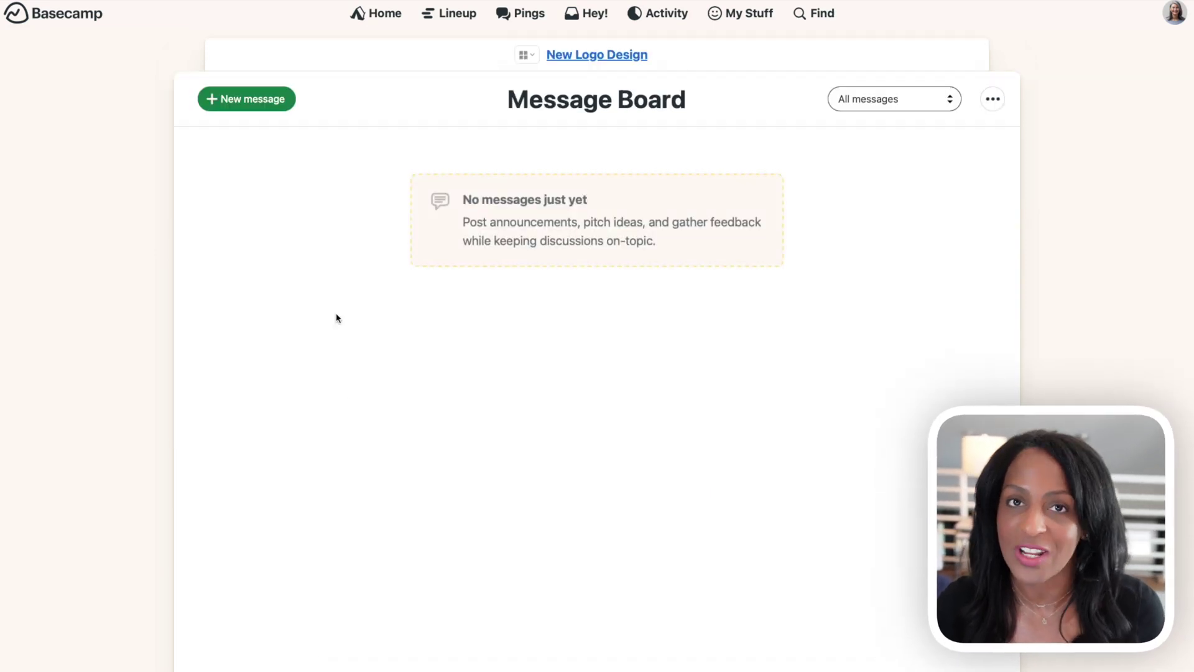
click(286, 109)
click(286, 109)
click(309, 224)
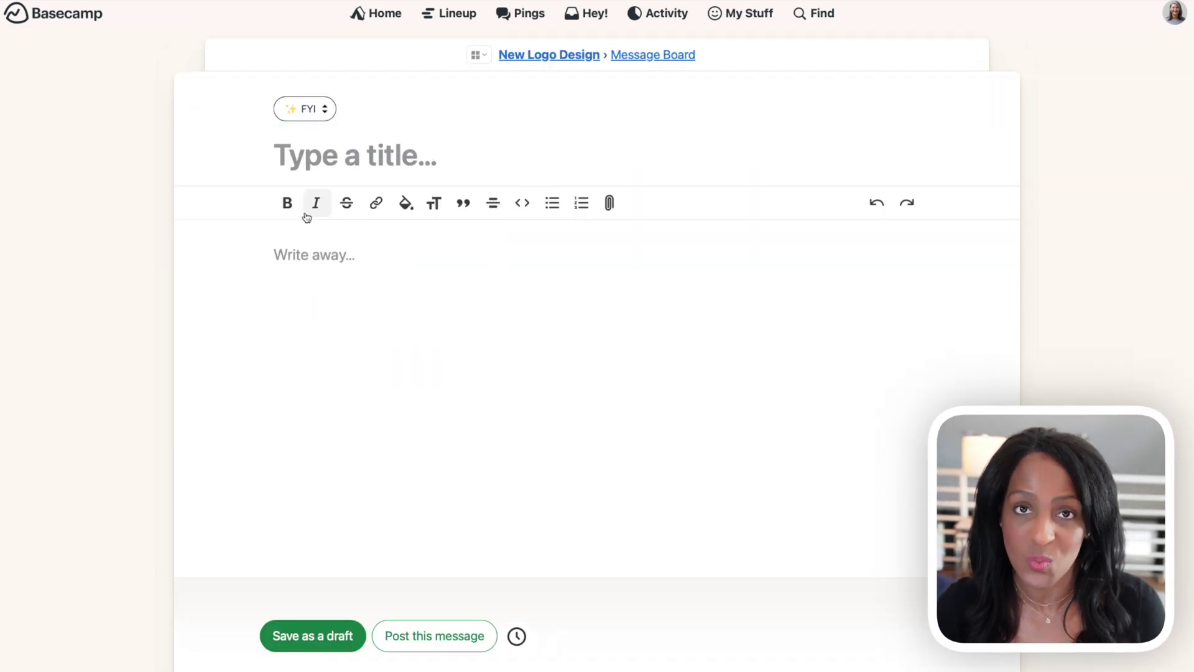
text(Welcome to Basecamp!)
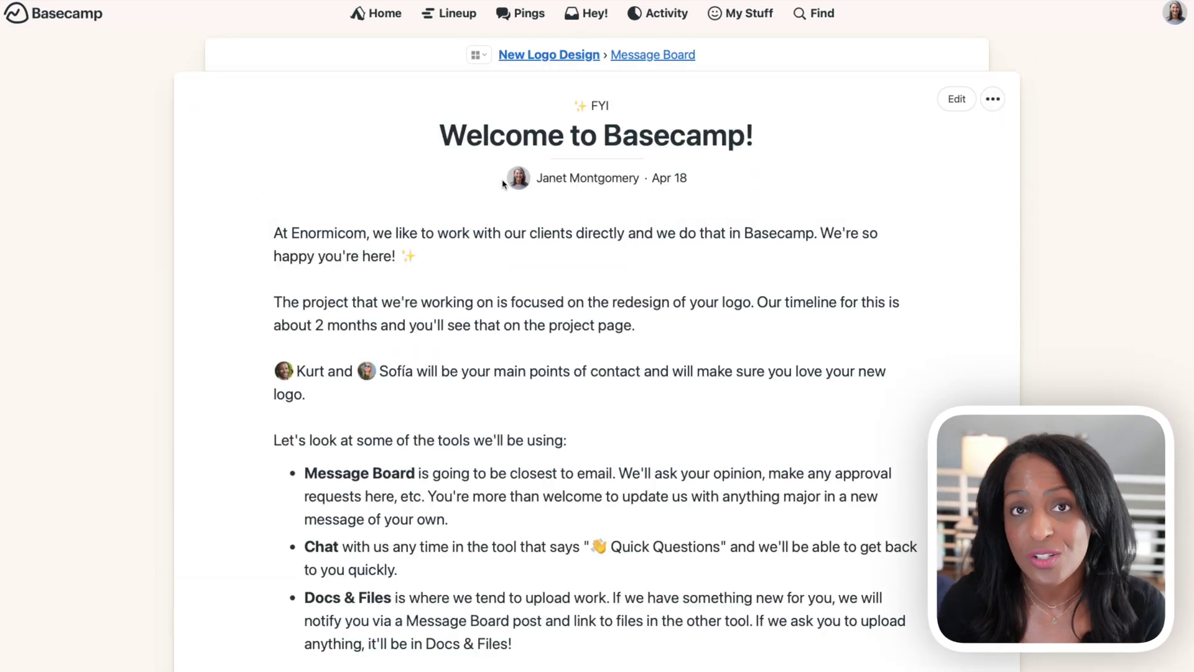
click(586, 55)
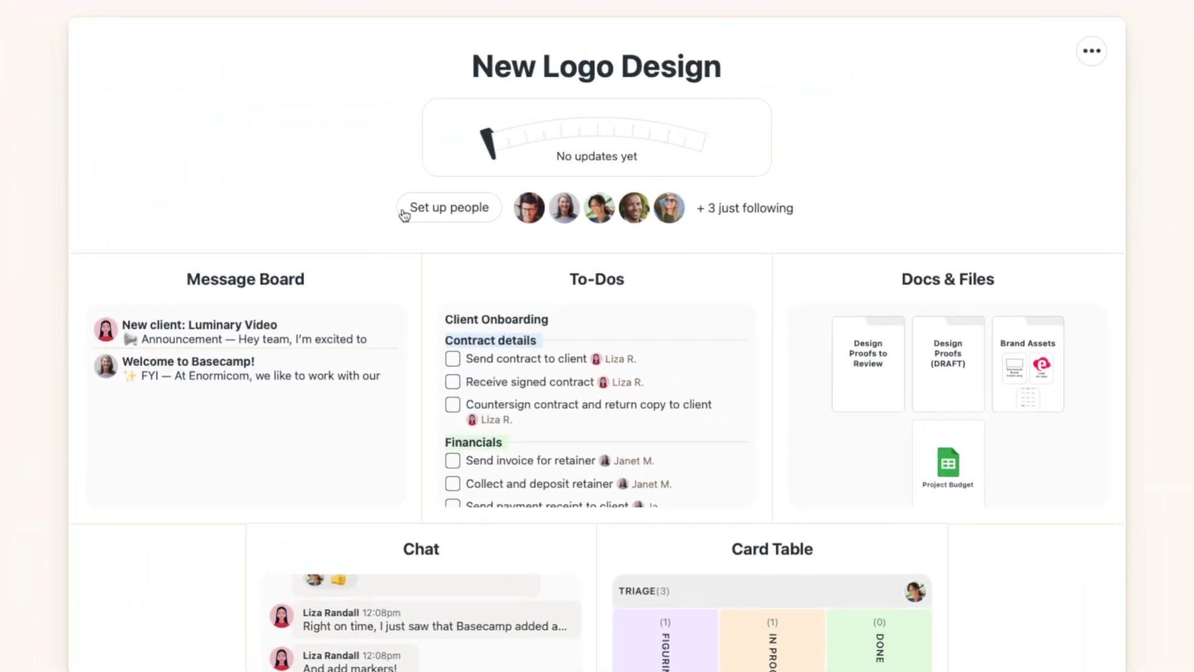
Step: Switch client work on with company name Luminary Video, save, and open the Message Board
click(404, 215)
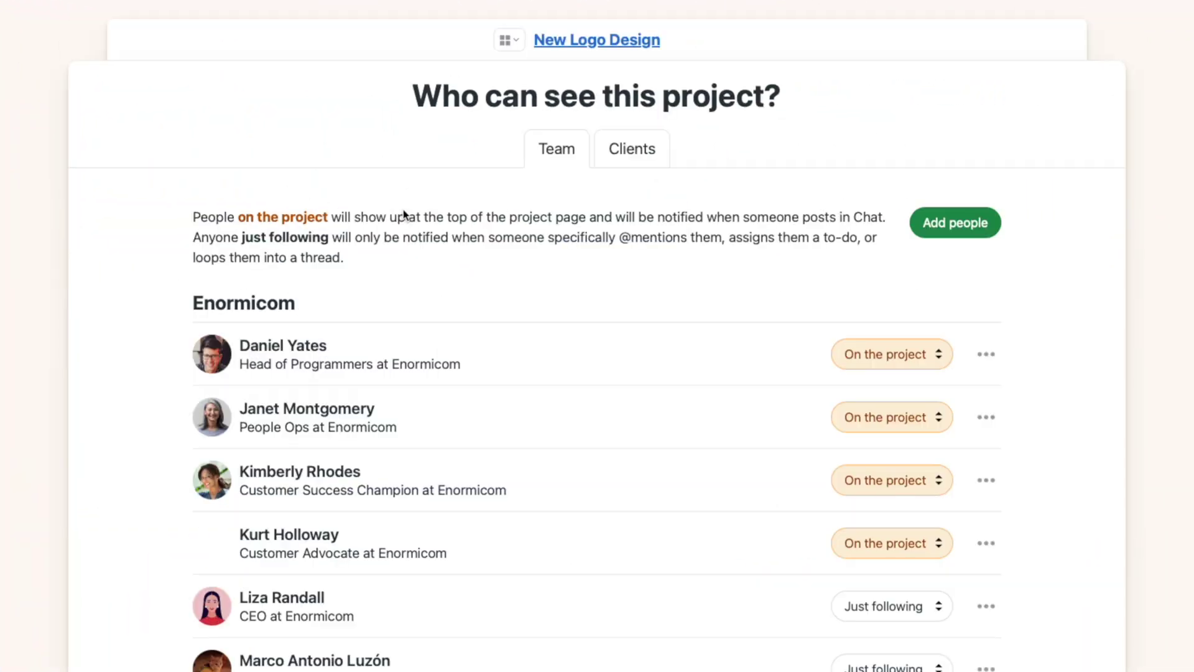
click(609, 163)
click(251, 243)
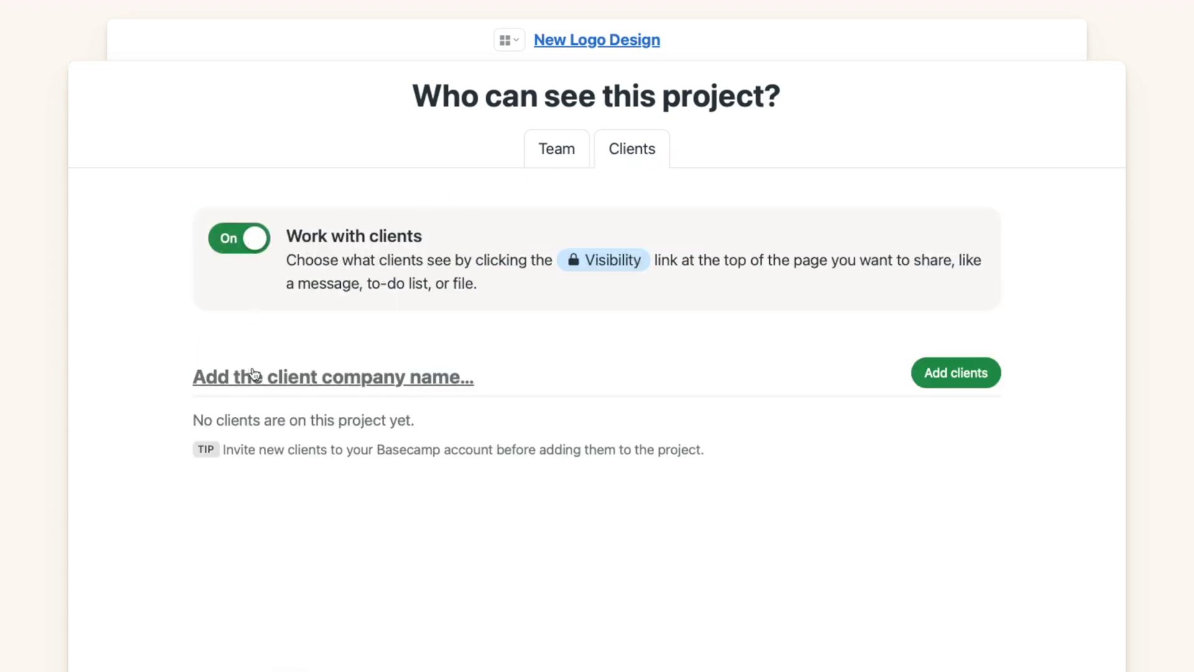
click(252, 376)
click(299, 293)
text(Luminary Video)
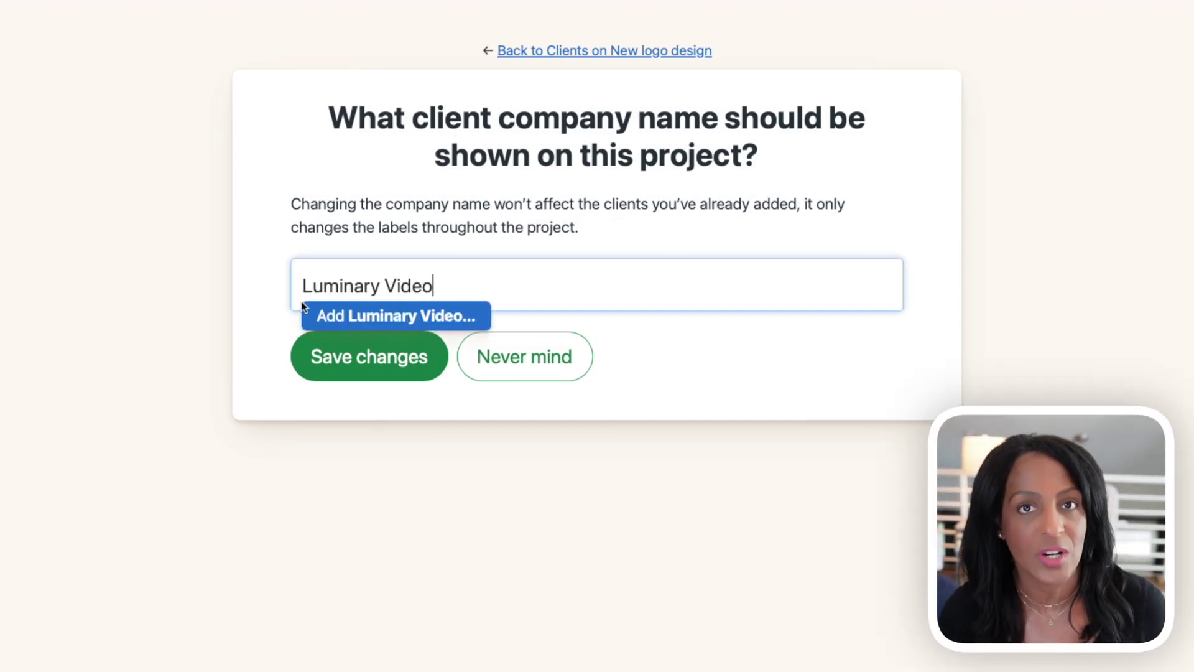
click(332, 314)
click(345, 368)
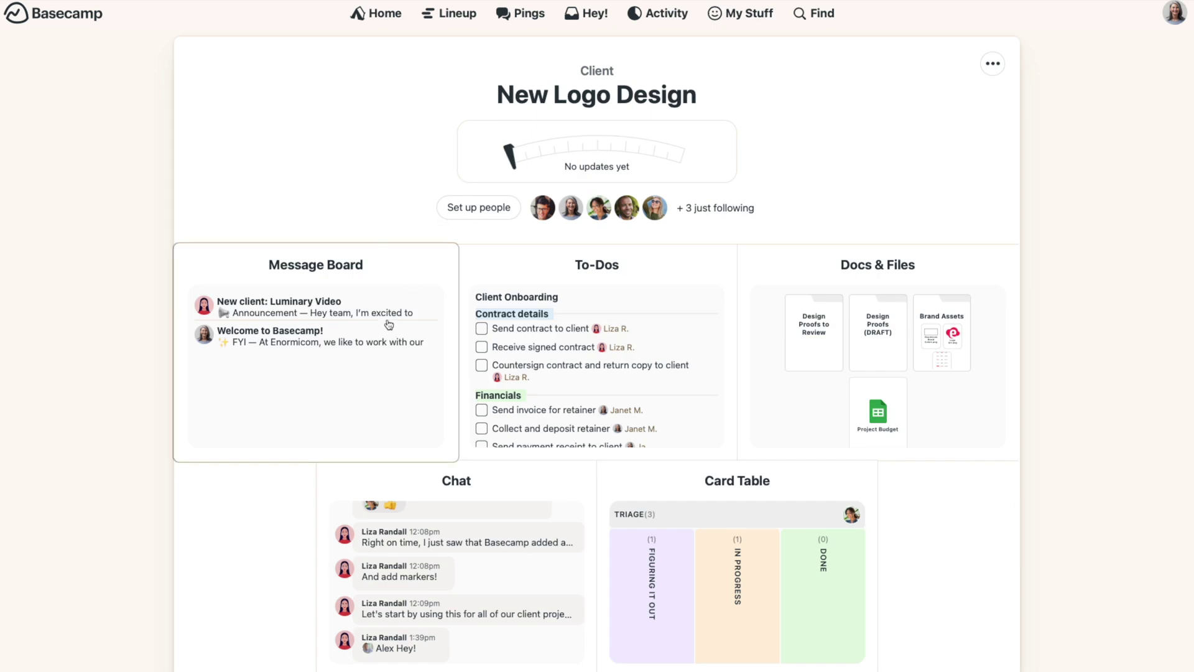
click(386, 324)
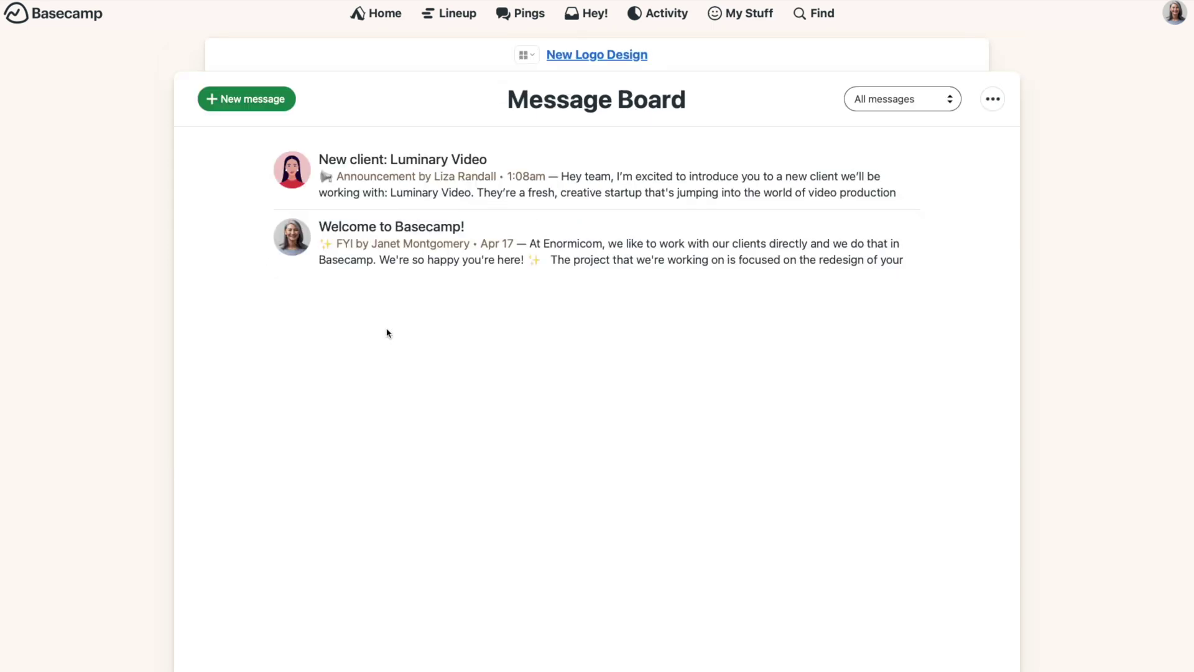
Step: Make the Welcome to Basecamp! message visible to the client and go back to the message list
click(394, 229)
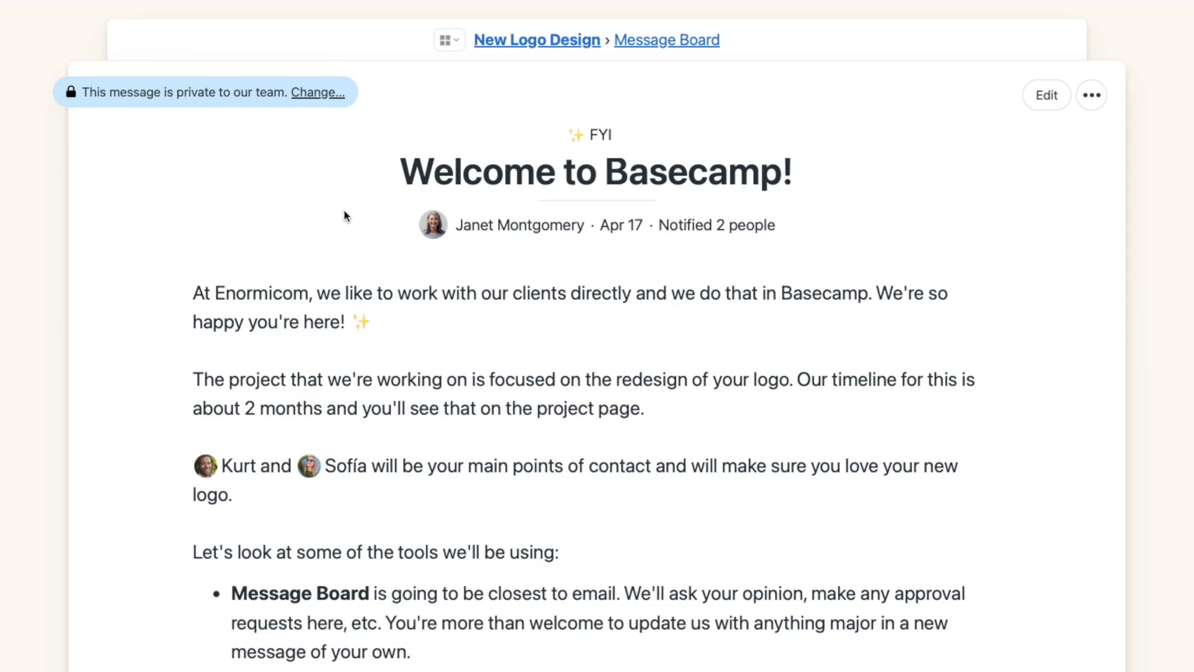
click(330, 94)
click(499, 179)
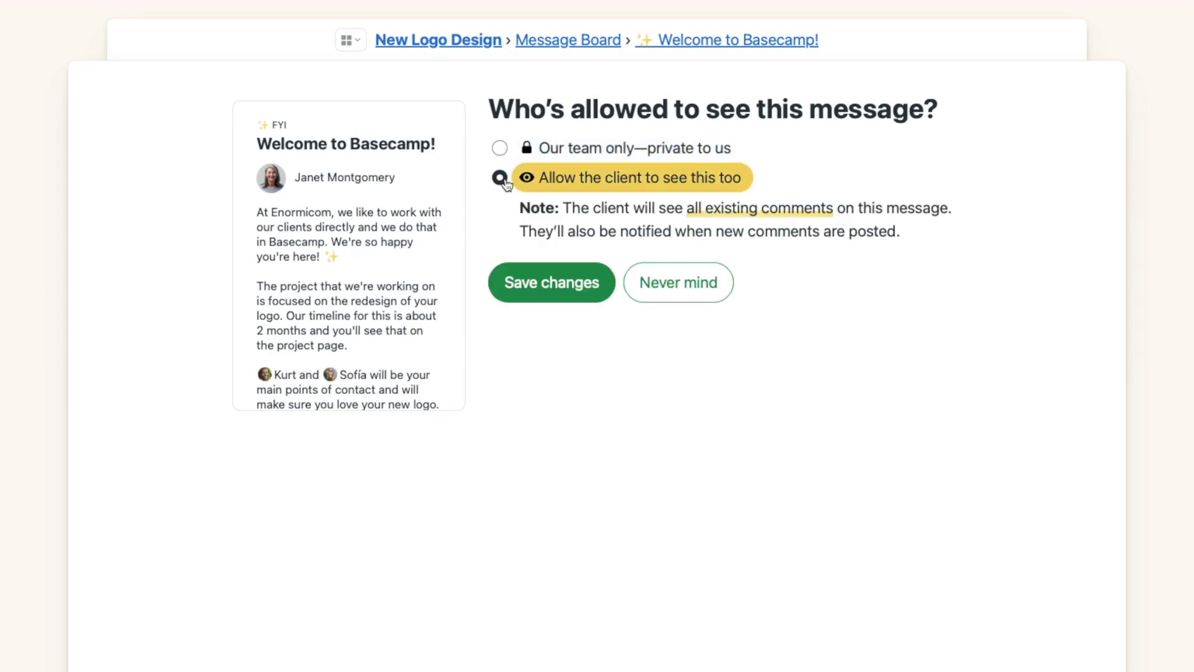
click(519, 295)
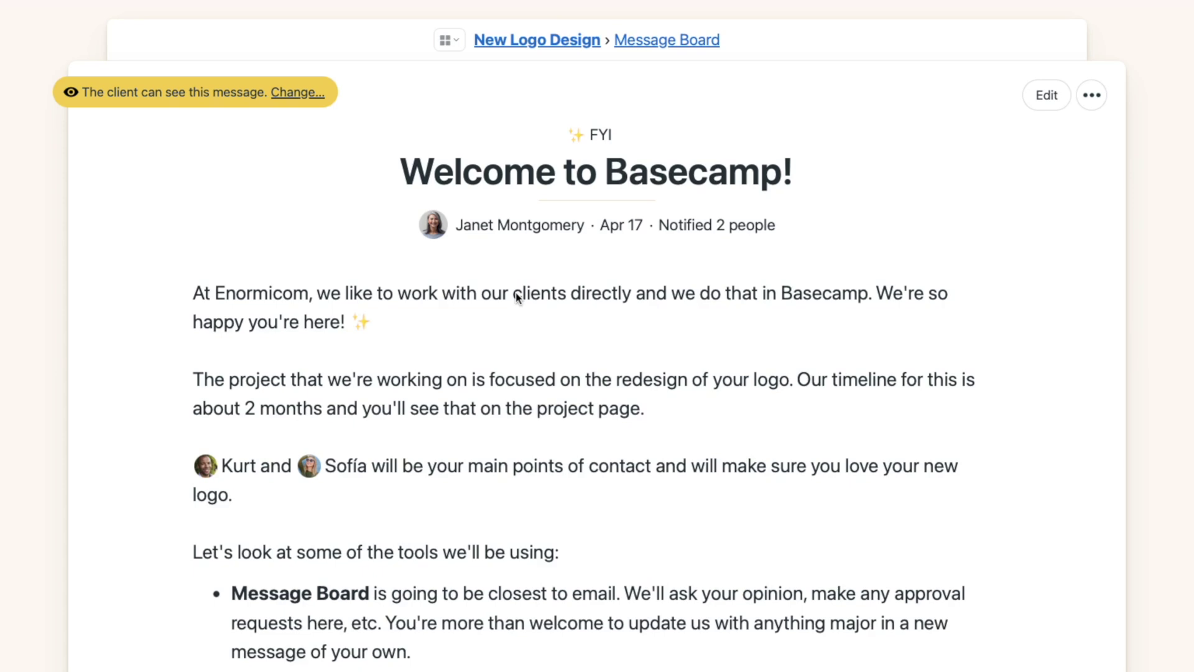
click(647, 42)
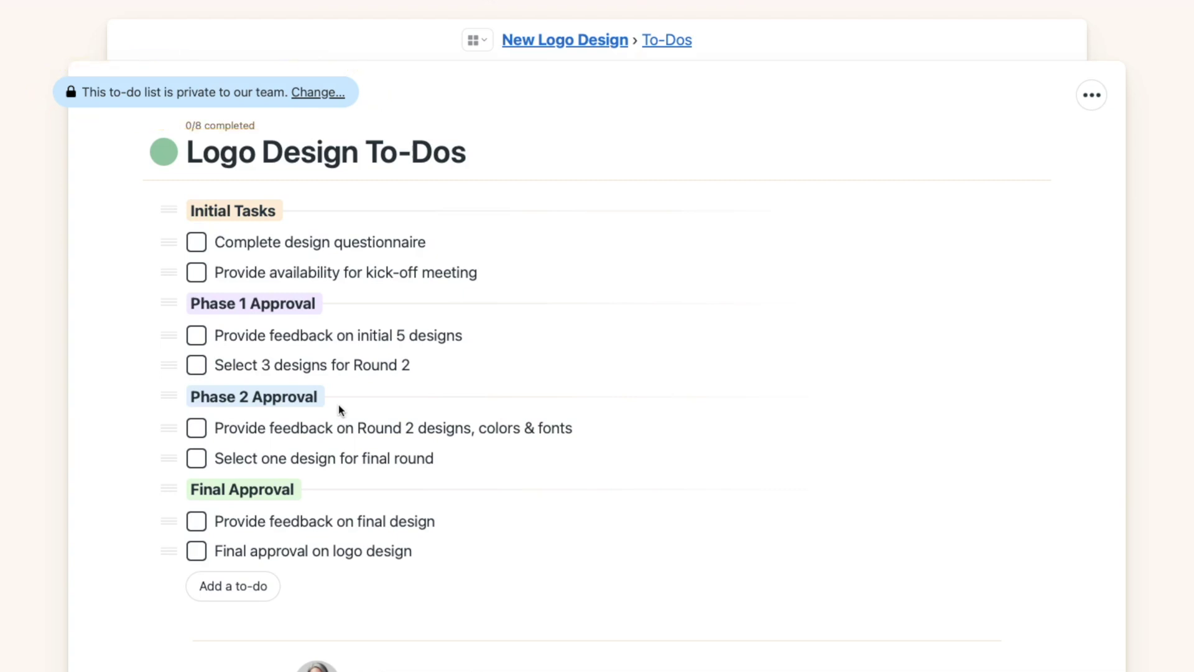
Step: Make the Logo Design To-Dos list visible to the client
click(318, 93)
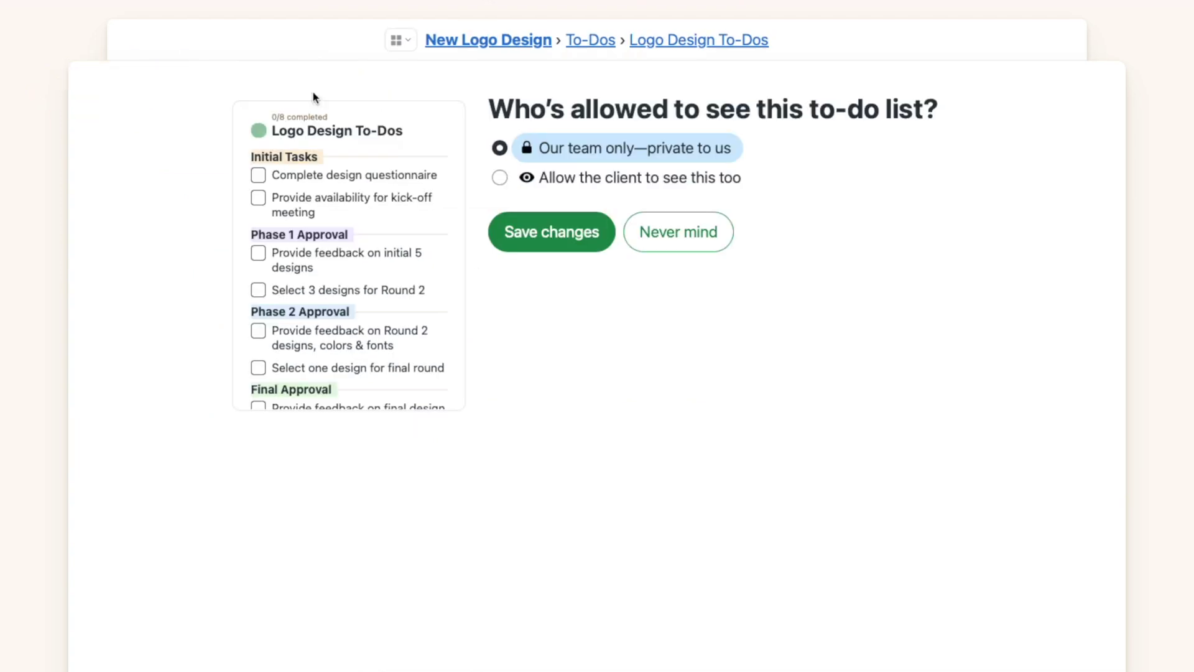
click(501, 179)
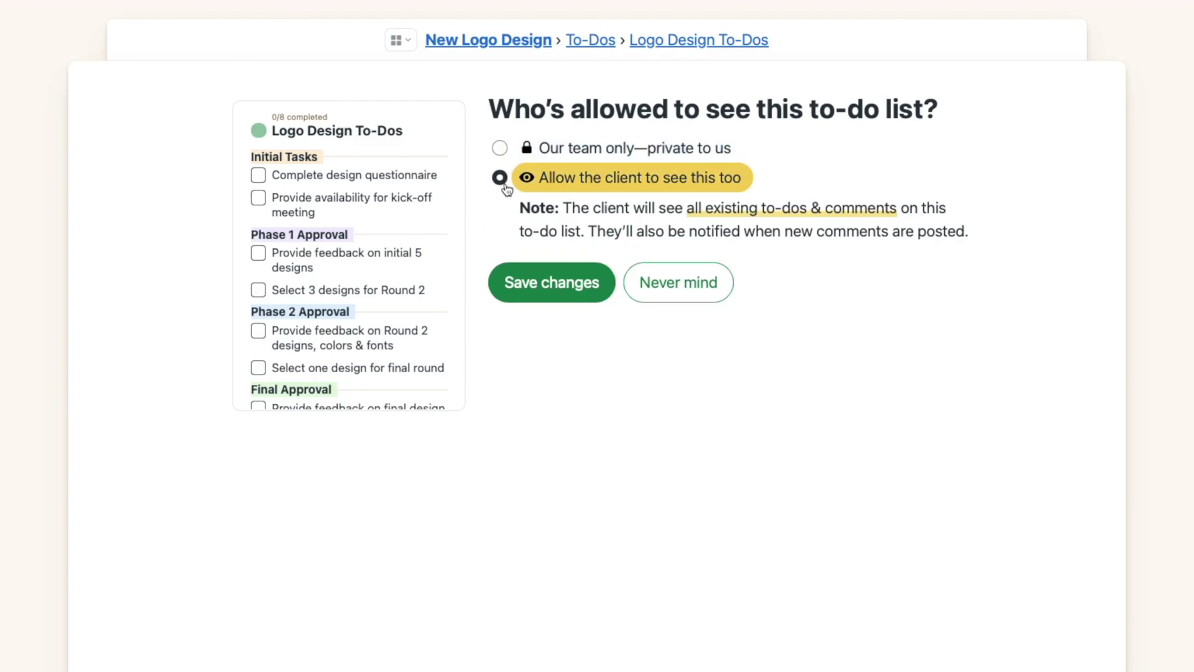
click(513, 291)
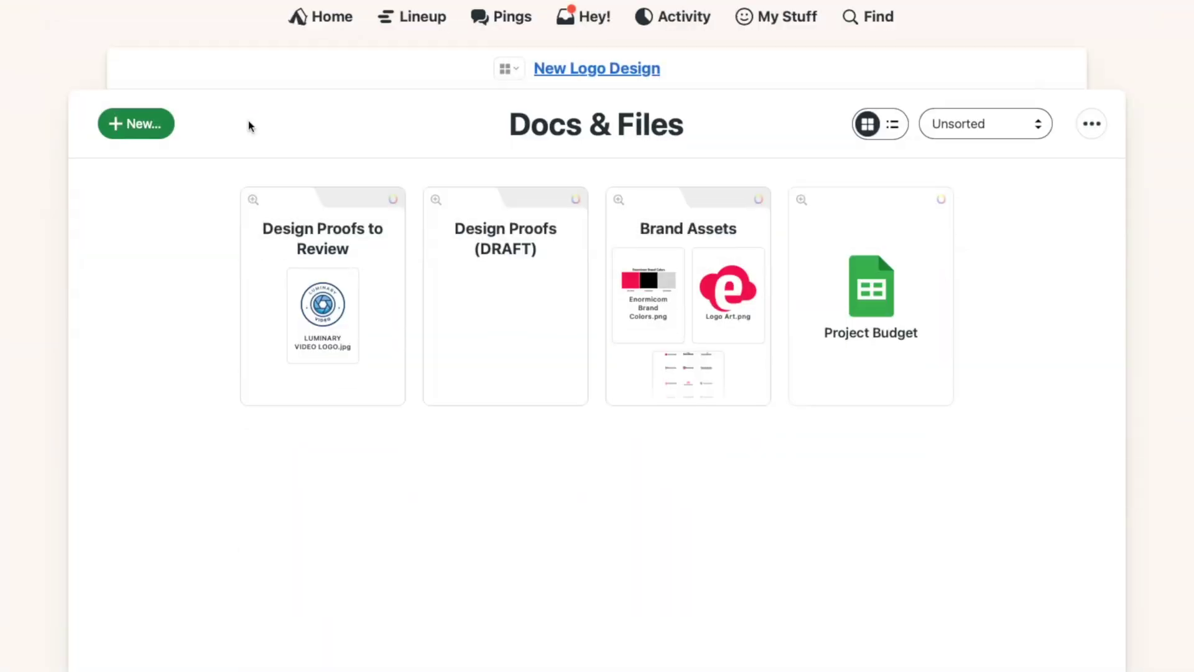
Step: Share the Design Proofs to Review folder with the client and return to the project overview
click(270, 220)
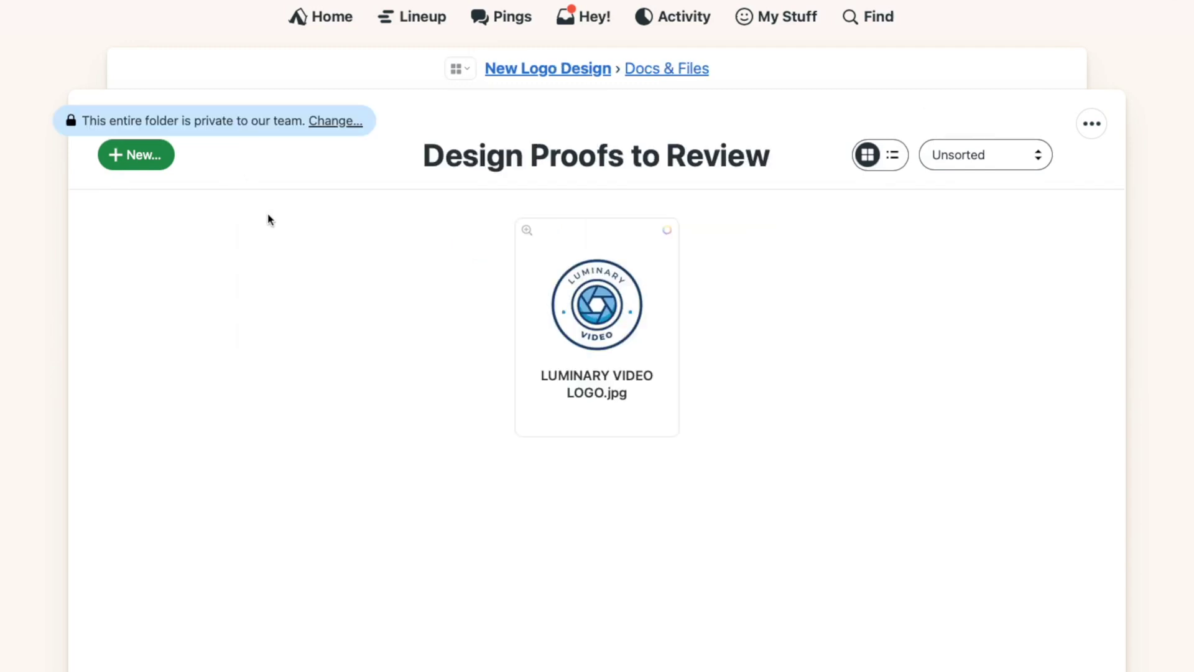
click(339, 122)
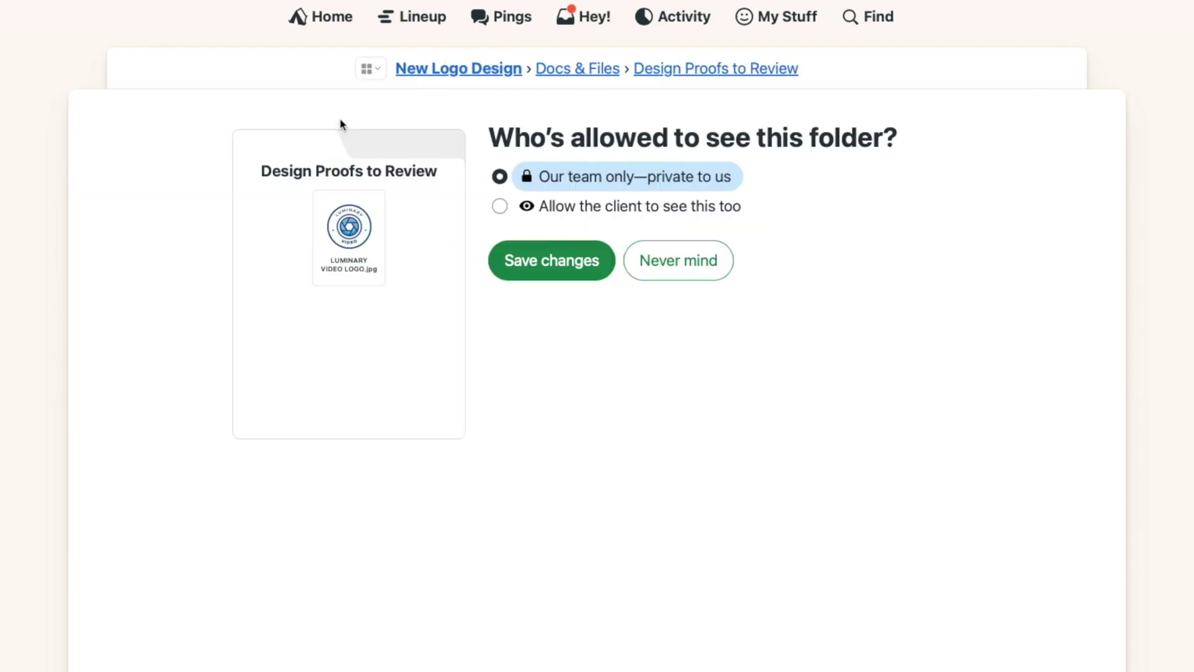
click(500, 207)
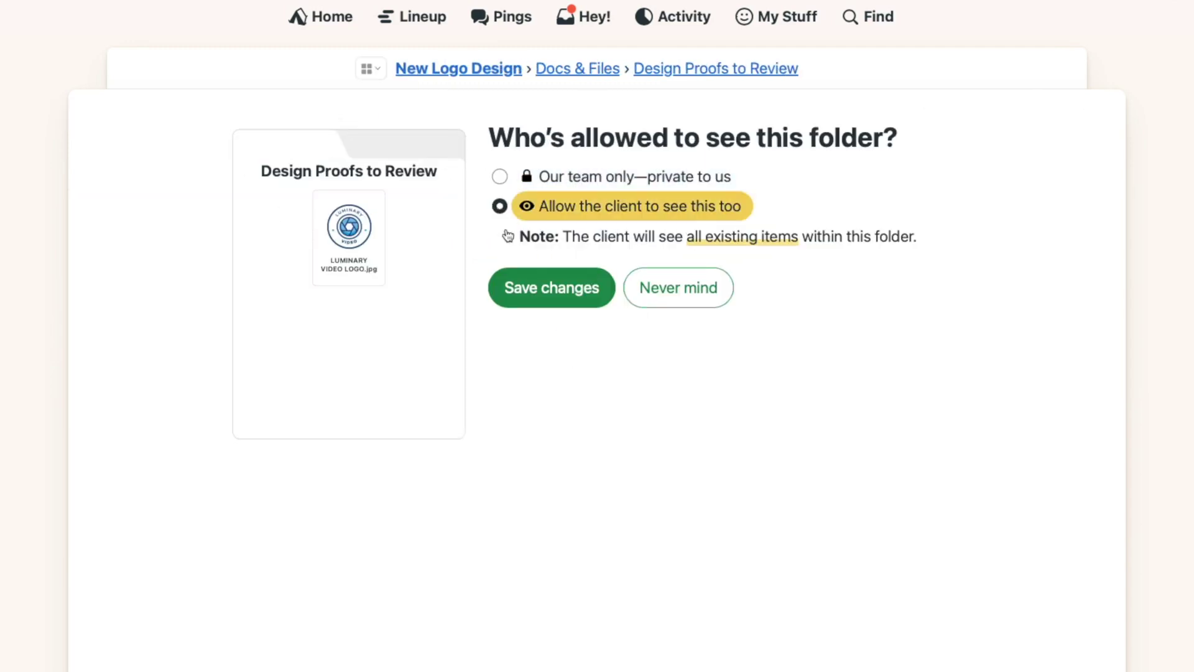
click(526, 305)
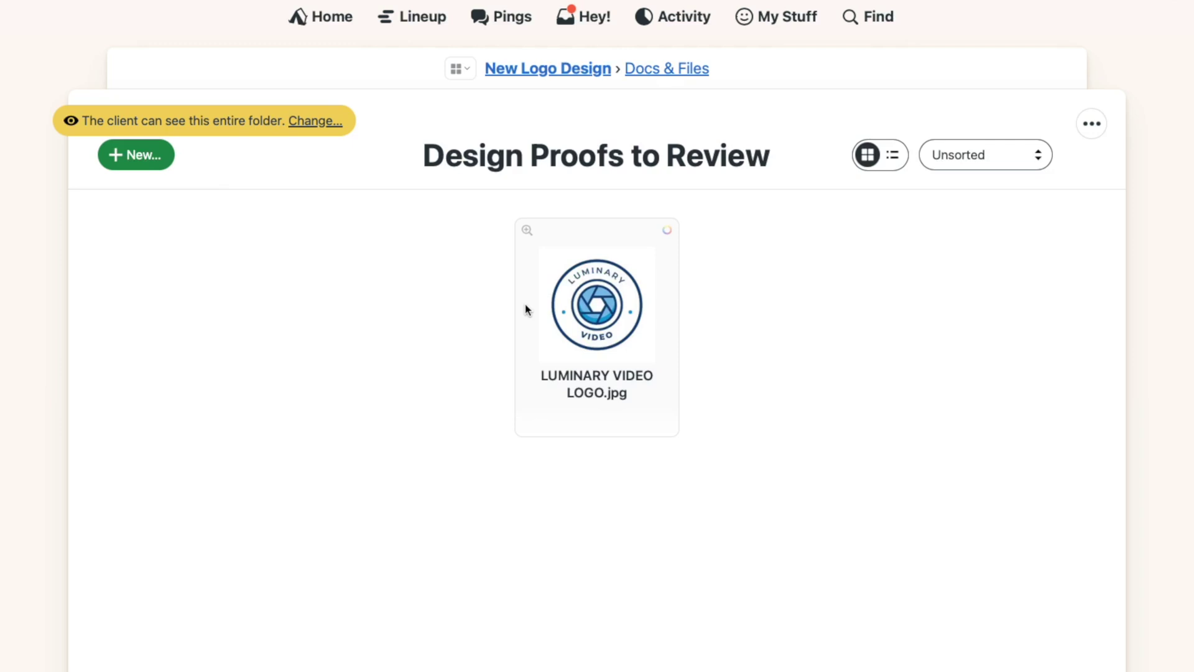
click(660, 72)
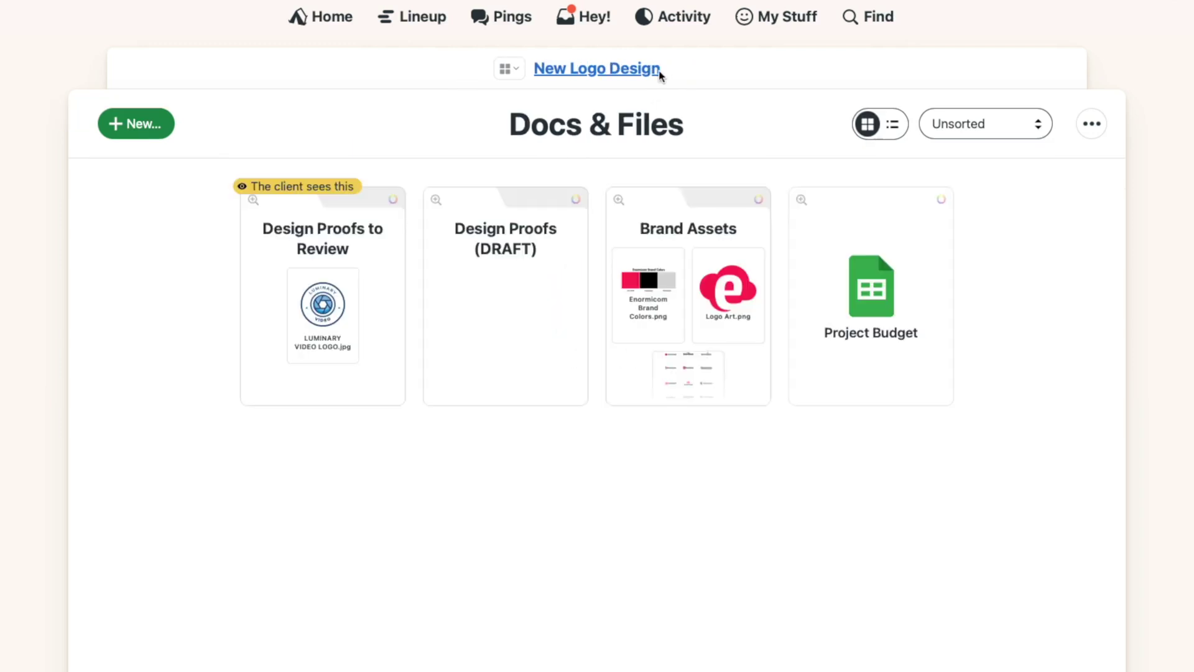
click(659, 70)
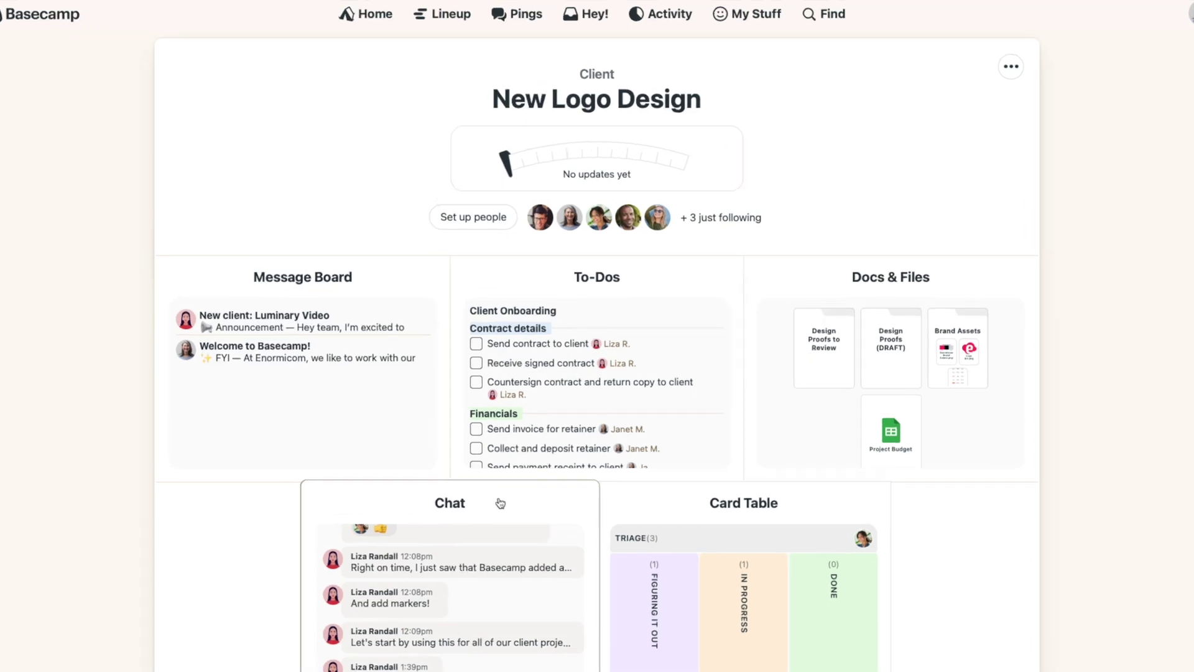
click(501, 502)
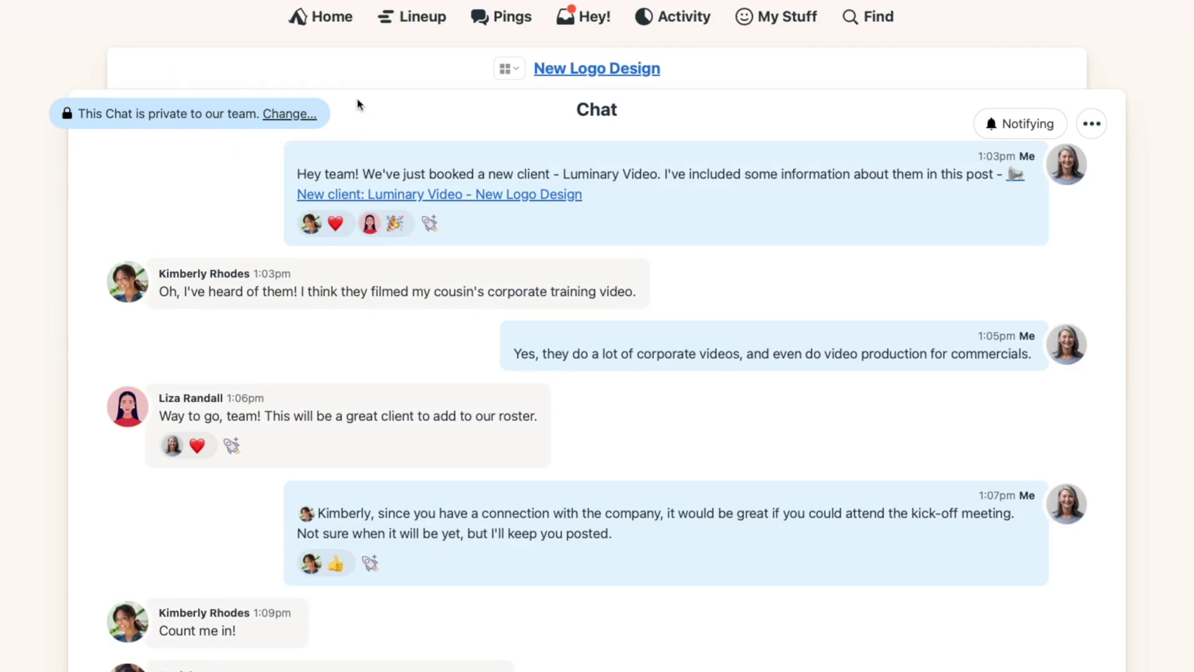
click(287, 114)
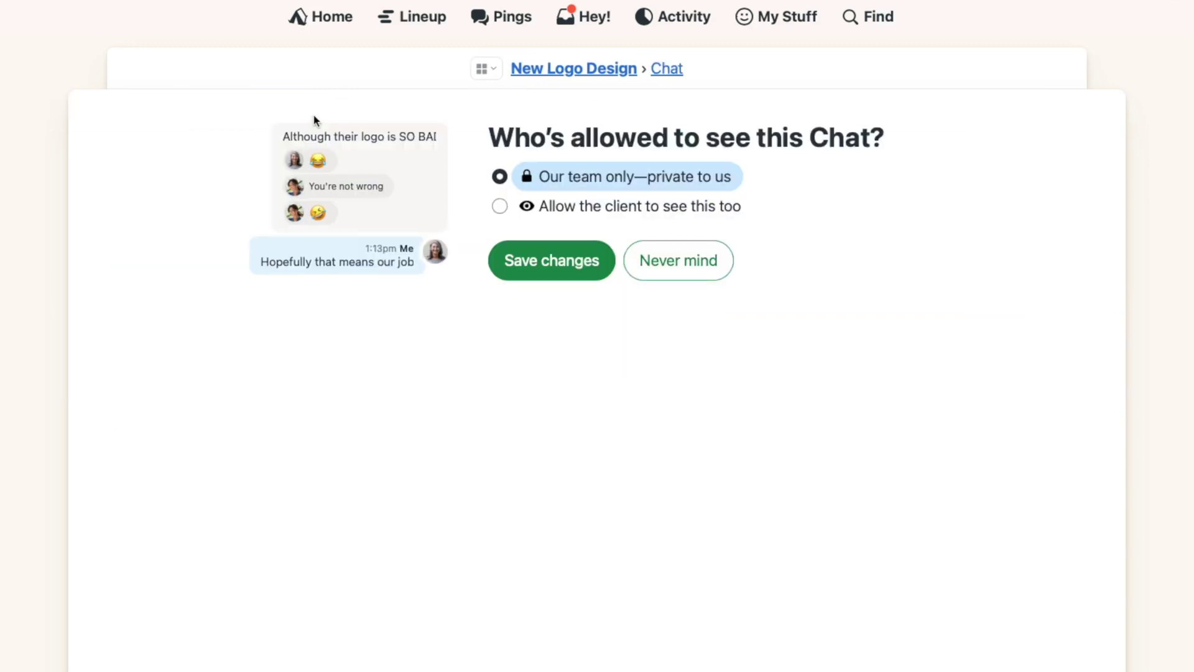
click(499, 208)
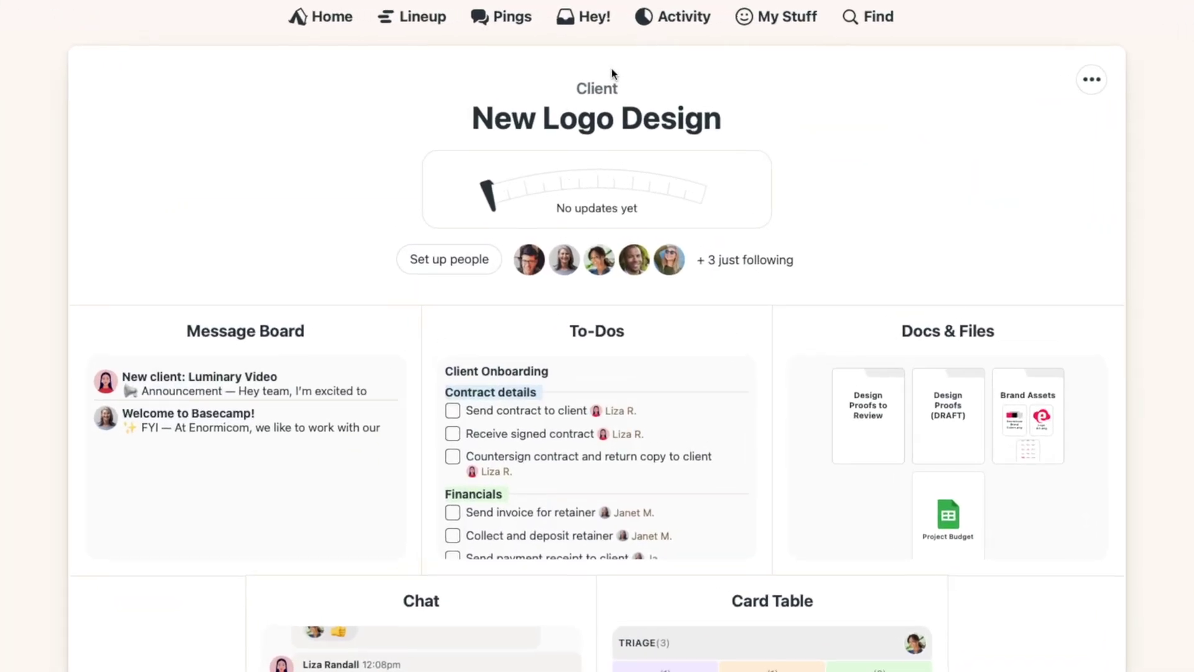
Step: Add a second chat tool named 'Have a question?' to the project
click(1091, 79)
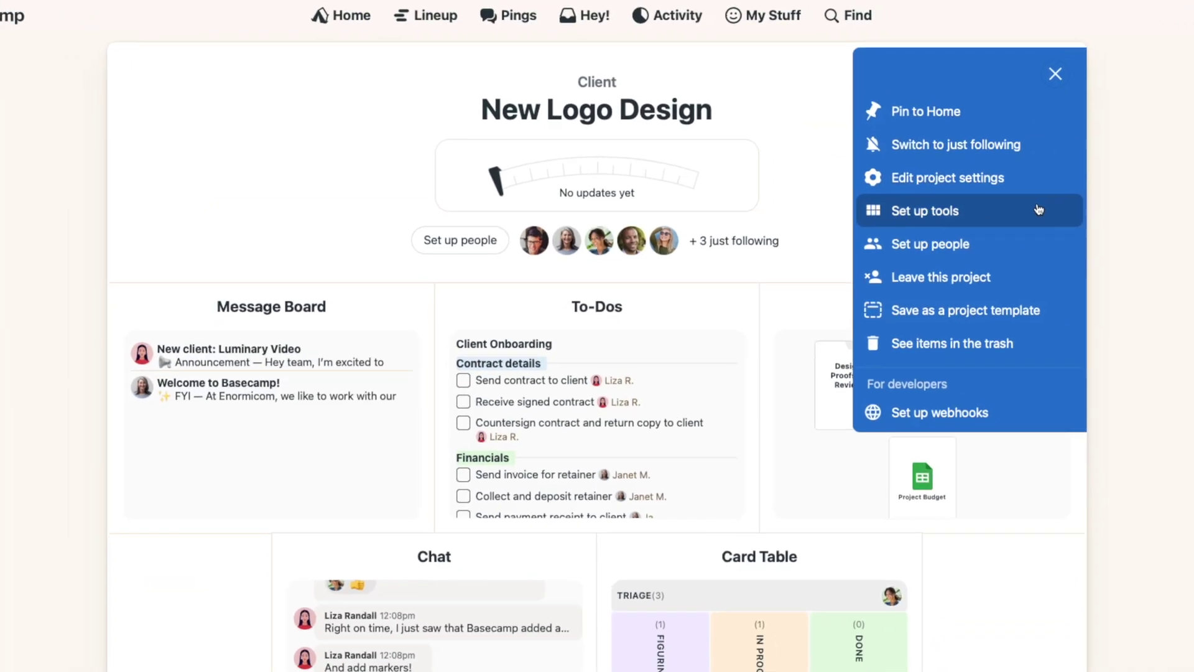
click(1038, 210)
click(495, 598)
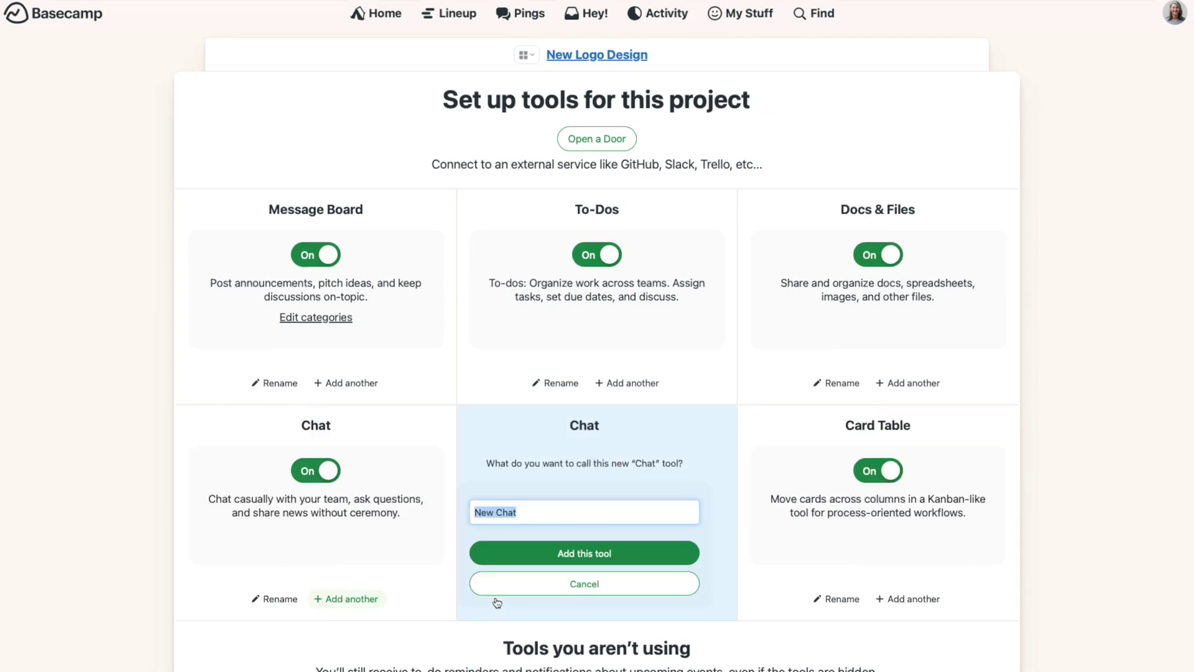
text(Have a question?)
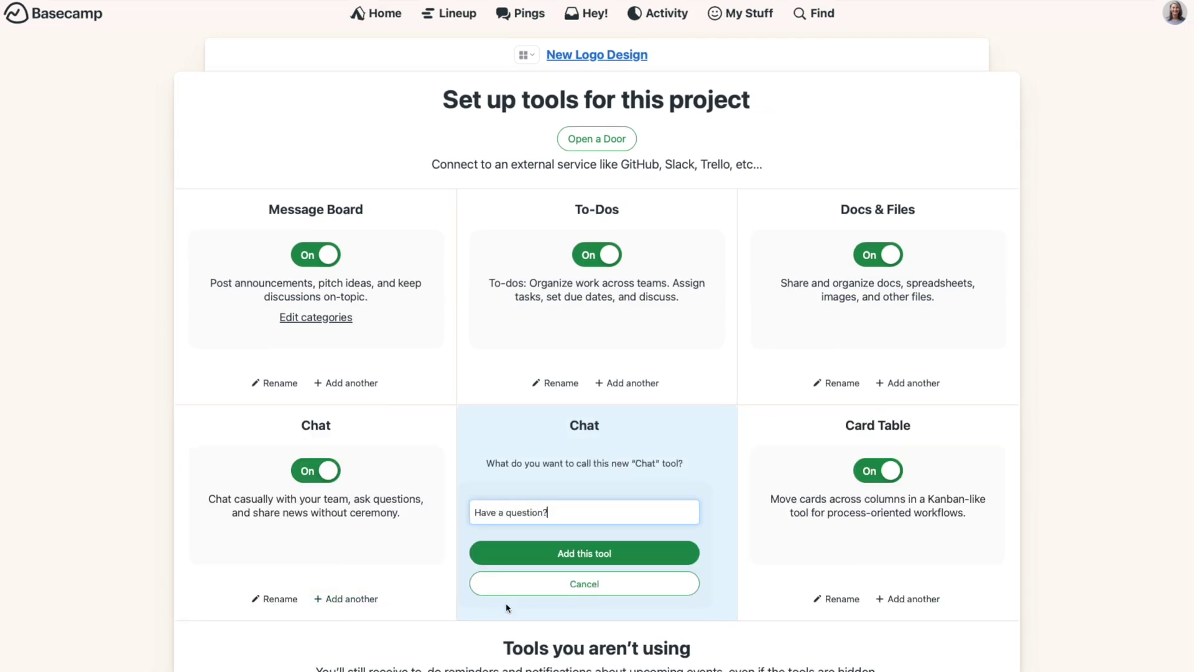
click(521, 557)
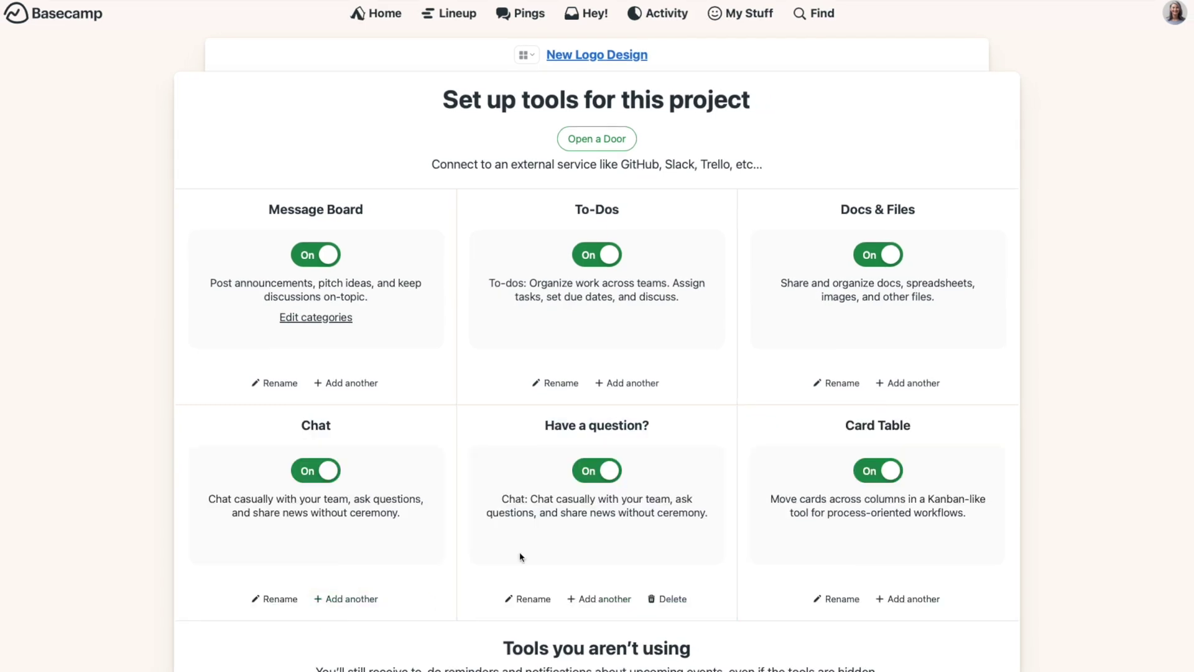
Step: Make the Have a question? chat visible to the client
click(601, 56)
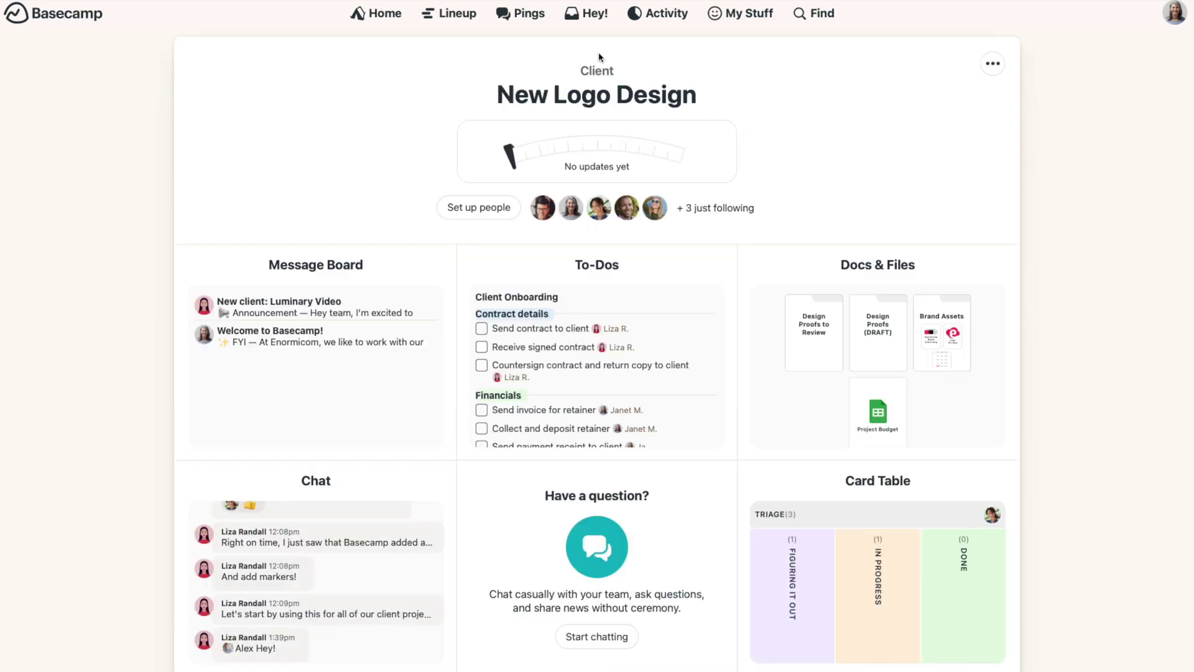
click(648, 473)
click(349, 91)
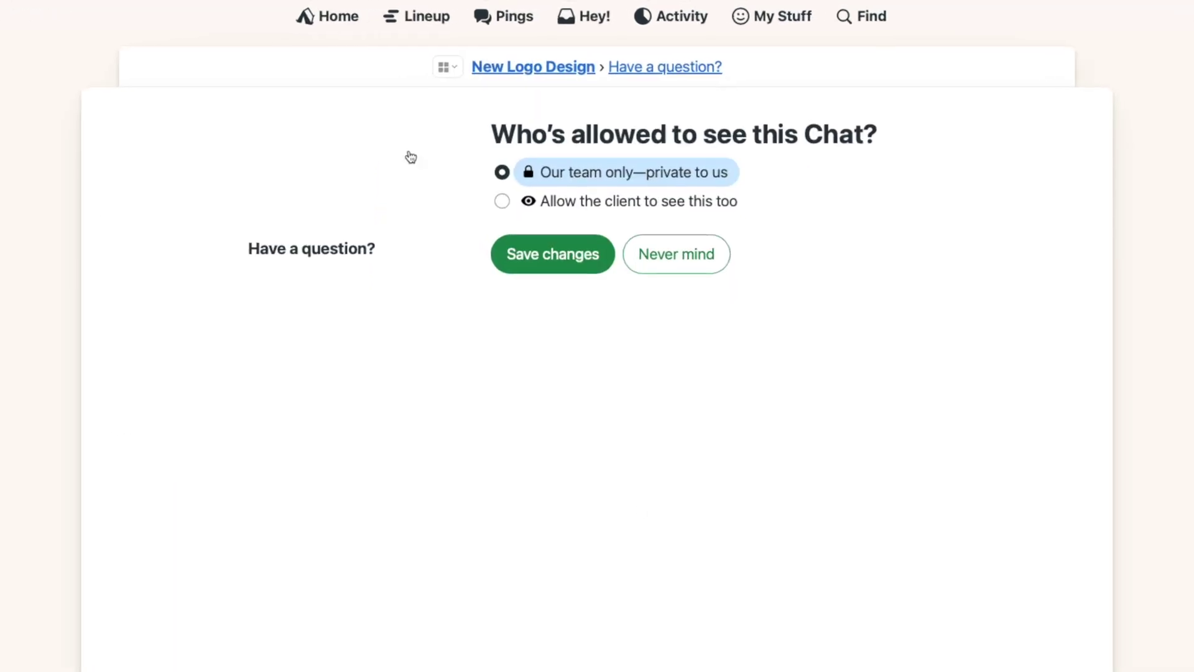
click(501, 200)
click(526, 316)
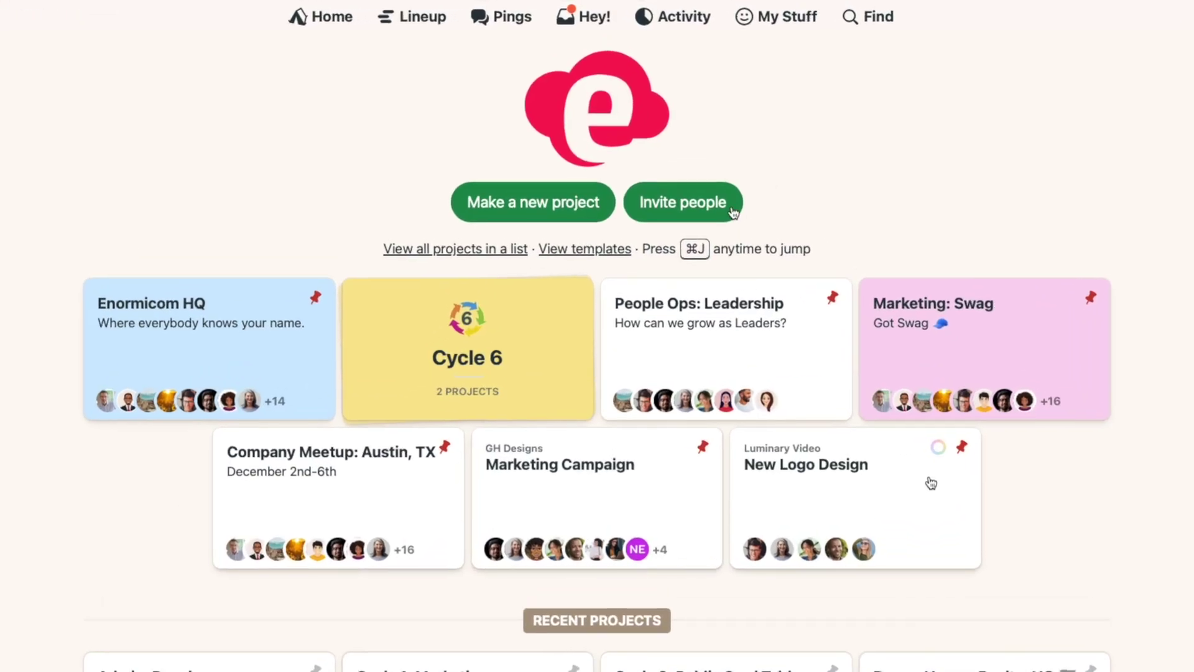
Step: Start inviting a client you're doing work for
click(732, 210)
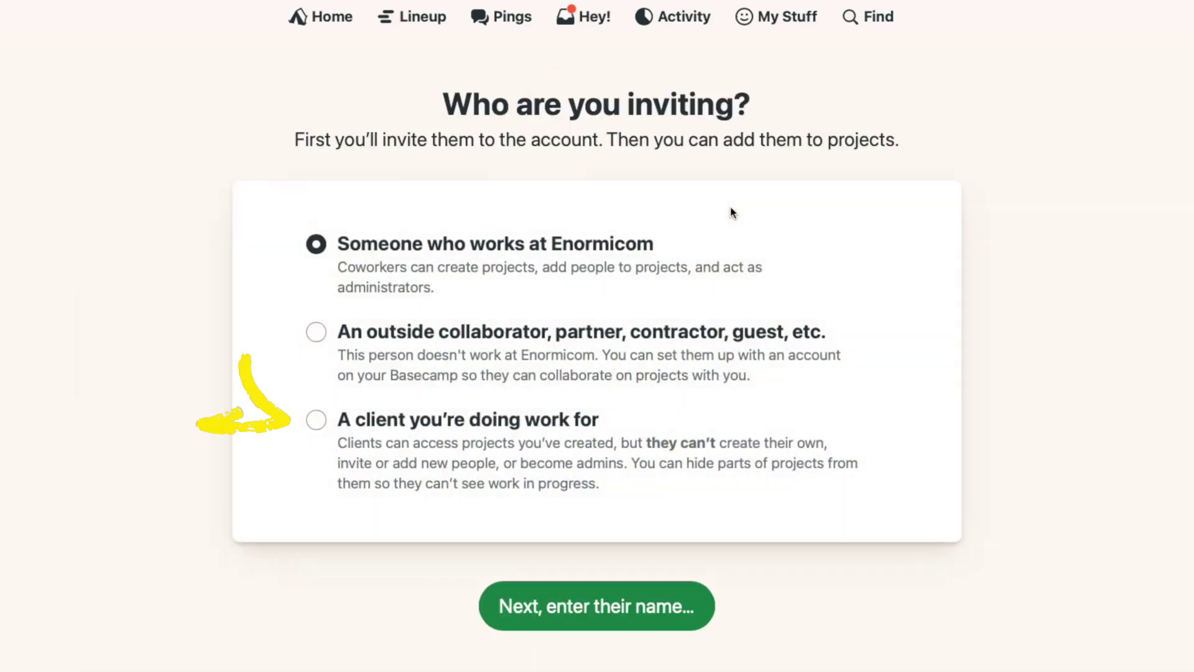
click(319, 423)
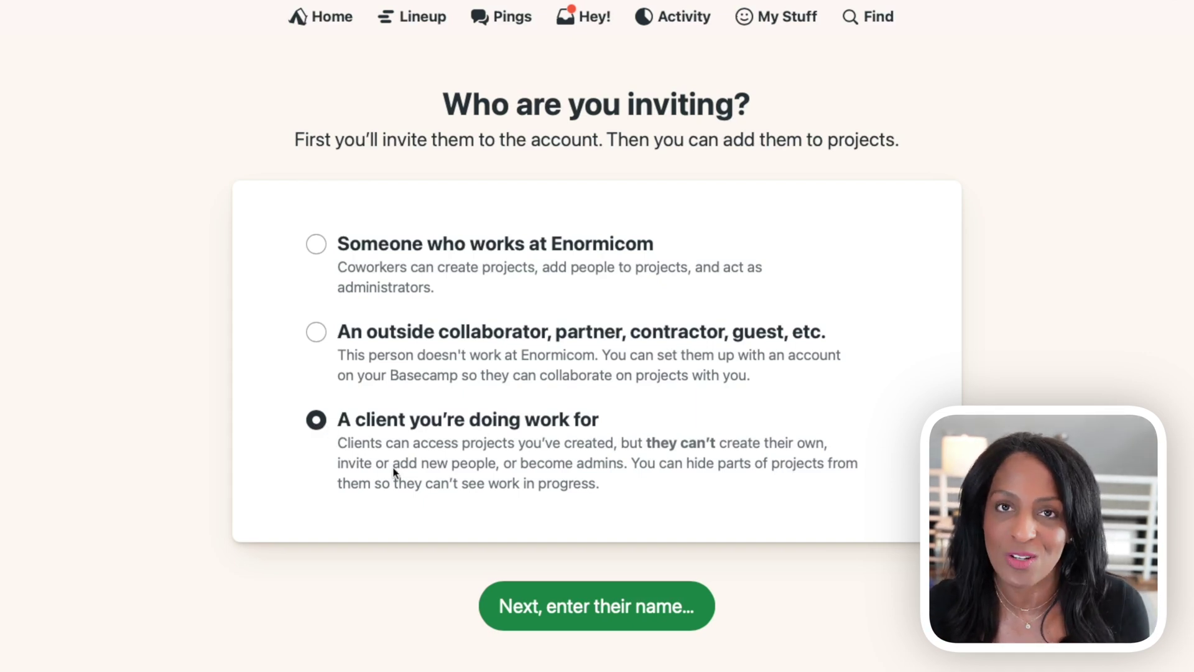
click(505, 607)
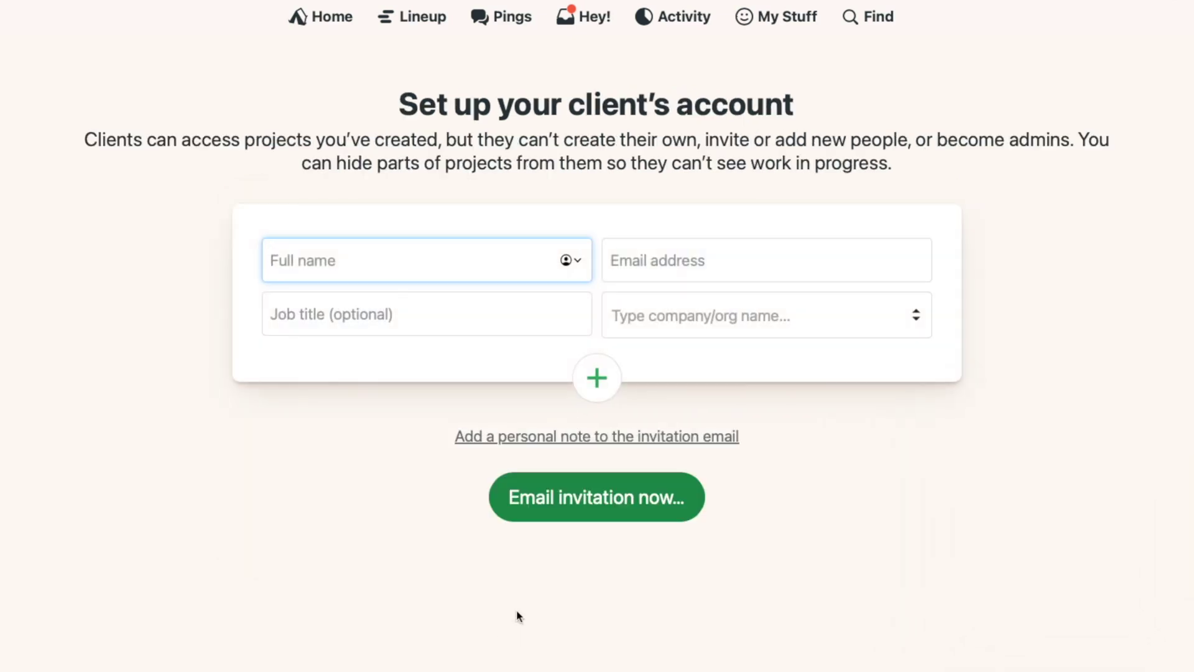
Step: Enter the first client's name, e-mail, job title Account Manager and company Luminary Video, then add a second
key(Tab)
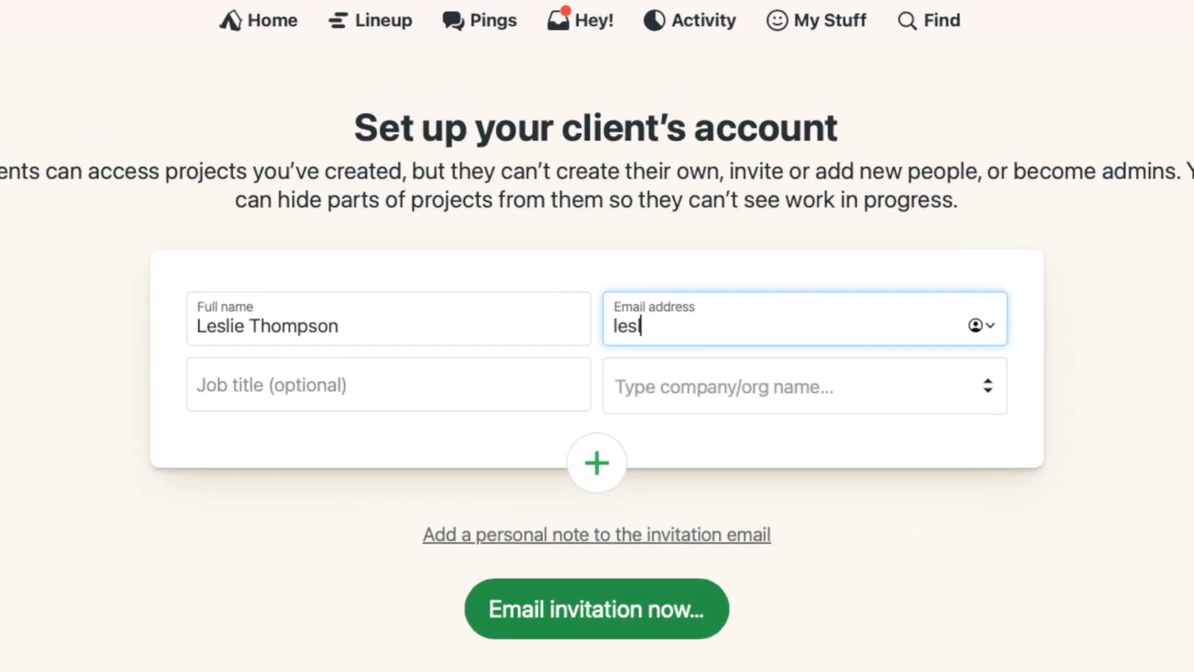
key(Tab)
text(Account Manager)
key(Tab)
text(Luminary Video)
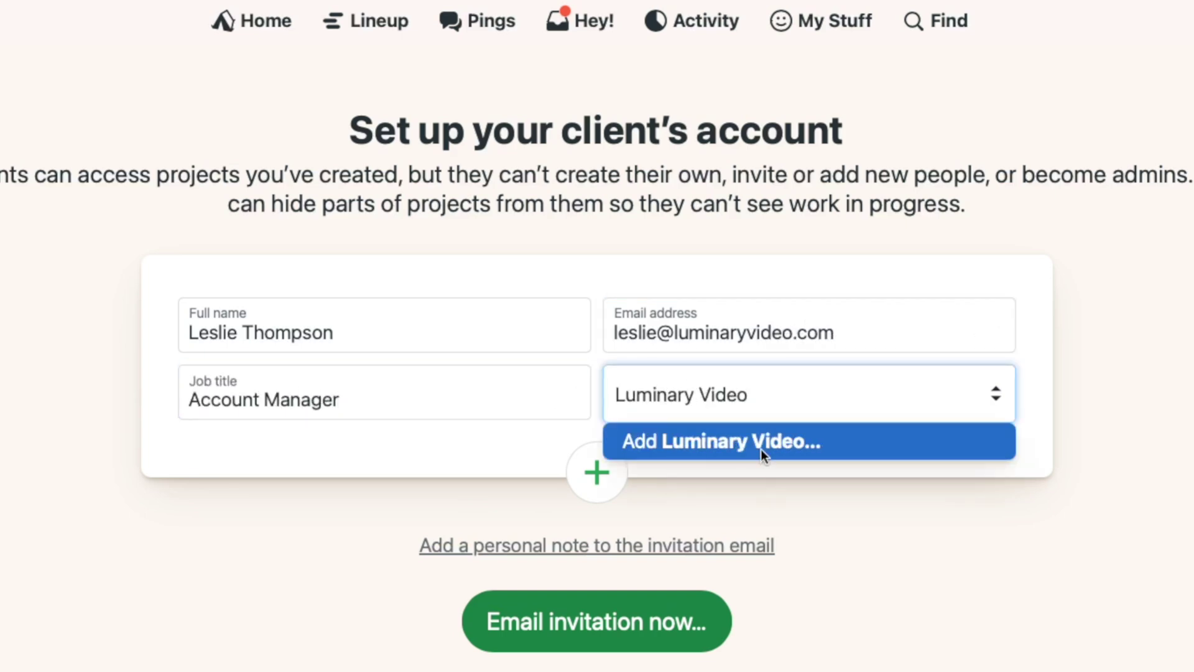
click(760, 449)
click(597, 473)
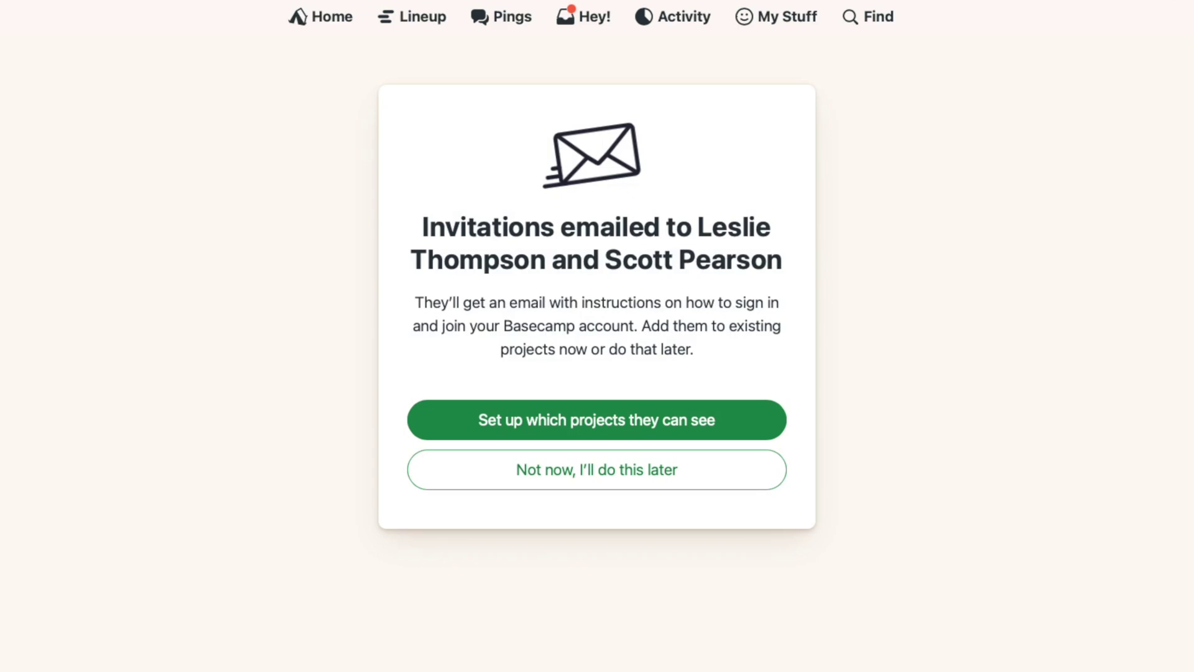
Step: Give both invited clients access to New Logo Design, save, and open the project
click(738, 437)
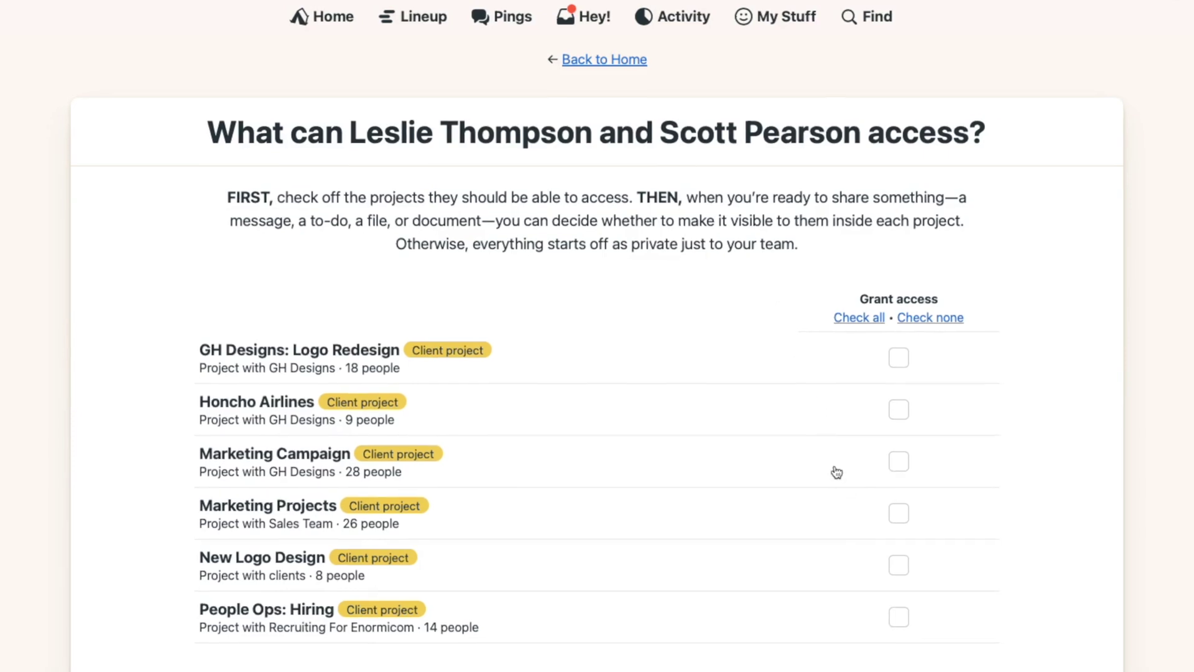
click(900, 567)
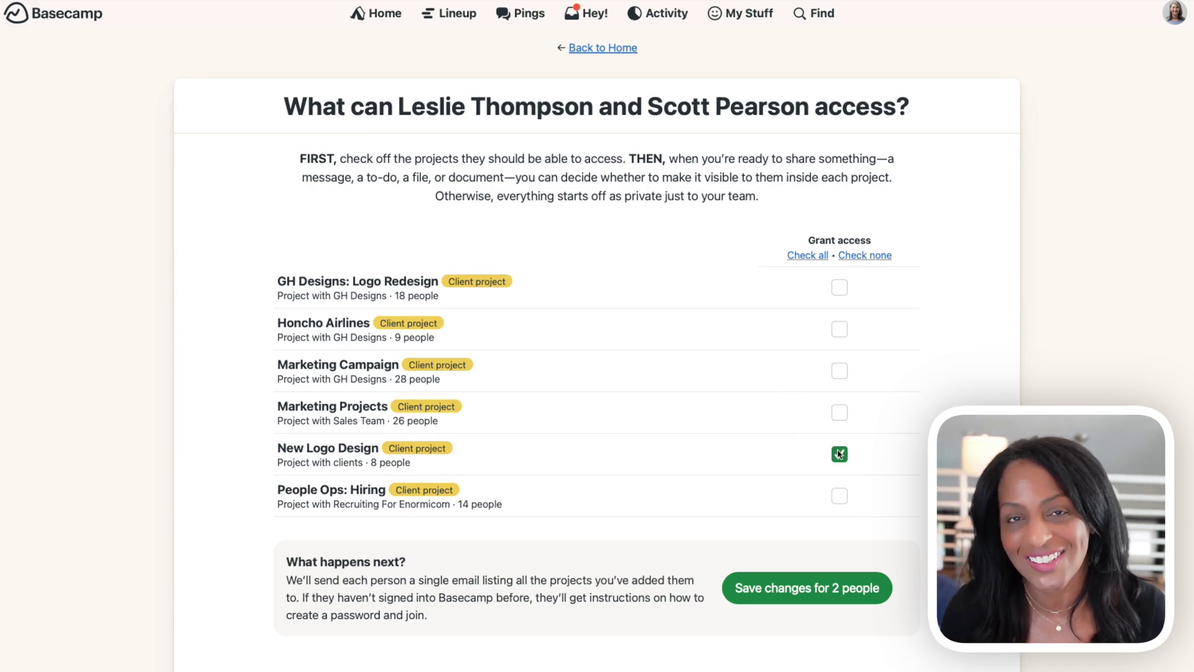
click(817, 600)
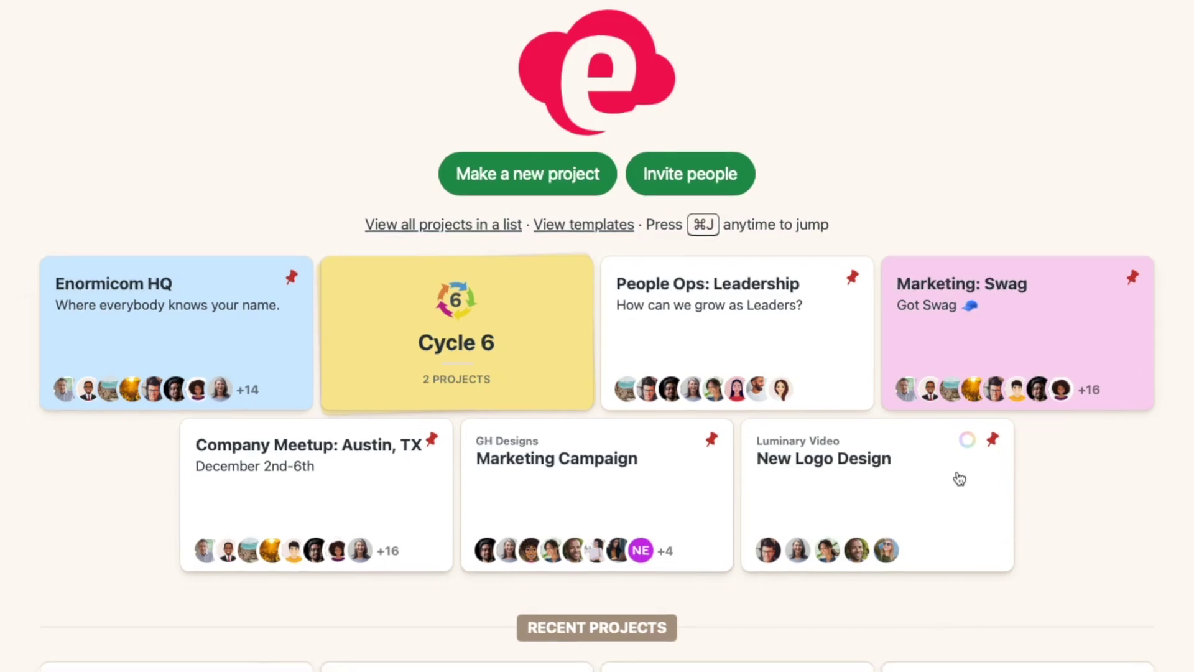
click(968, 487)
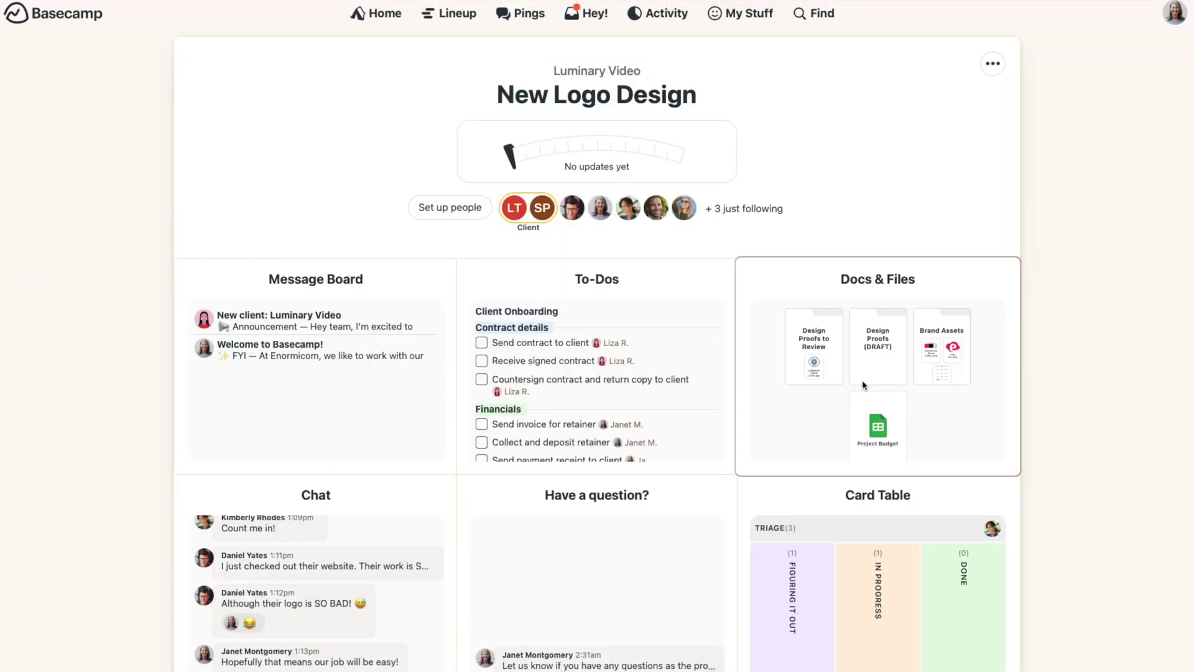